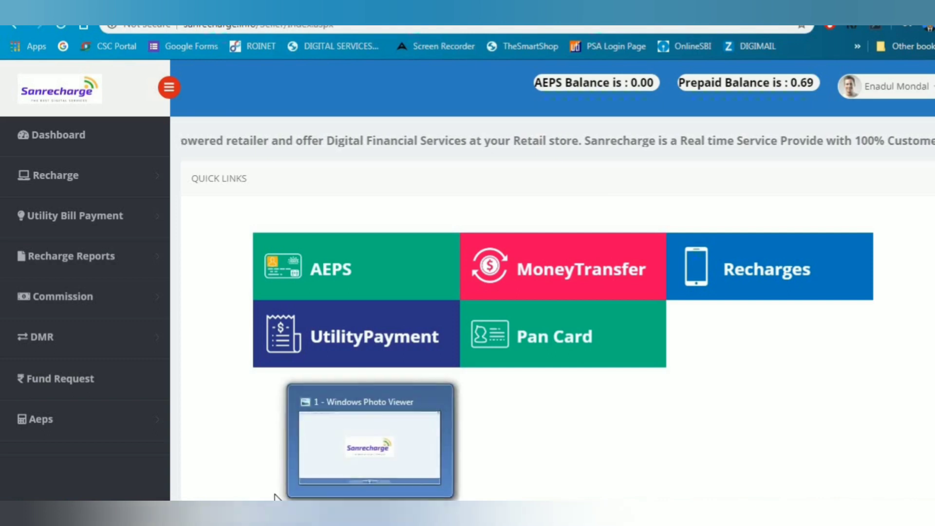
Bring the SAN COMMISSION.pdf window in Adobe Reader to the front
{"action": "left_click", "coordinate": [419, 441]}
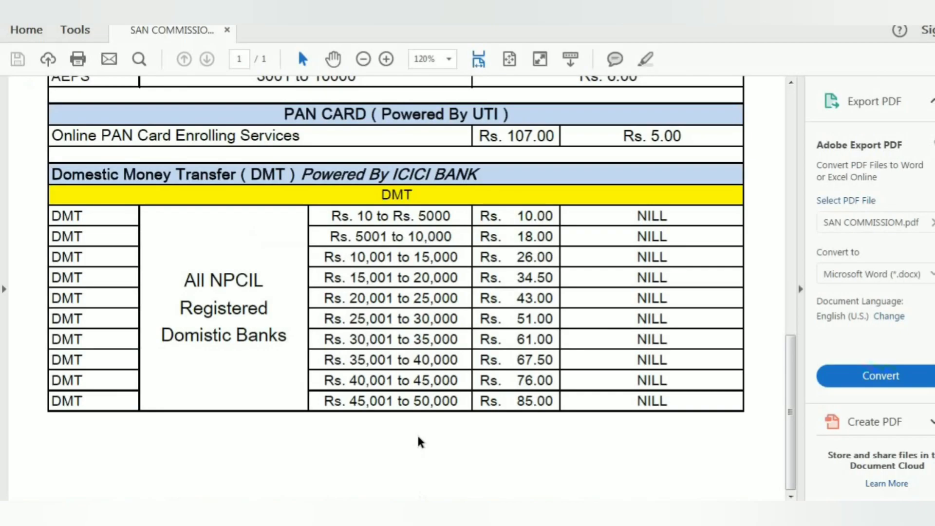
Point out Airtel's 2% retailer commission and the BSNL Topup row
{"action": "scroll", "coordinate": [418, 437], "scroll_direction": "up", "scroll_amount": 10}
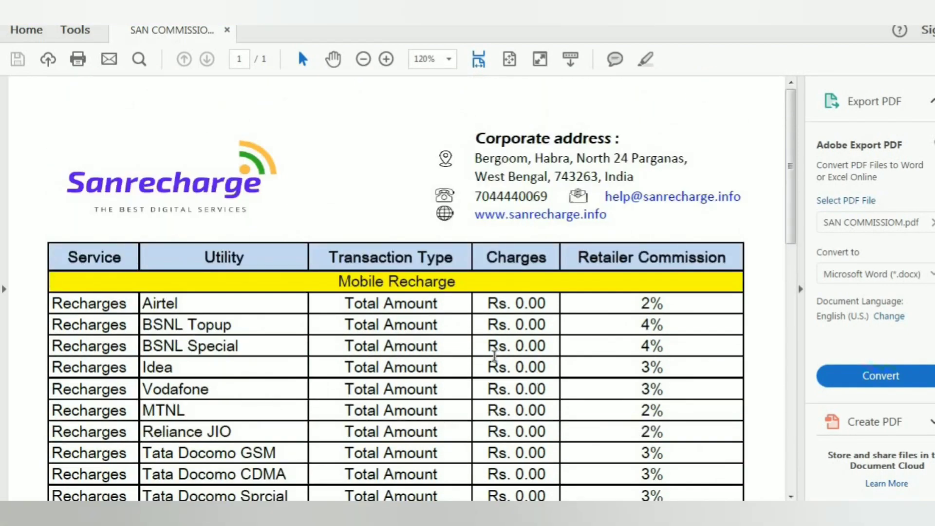
{"action": "scroll", "coordinate": [494, 358], "scroll_direction": "down", "scroll_amount": 1}
{"action": "scroll", "coordinate": [494, 356], "scroll_direction": "down", "scroll_amount": 1}
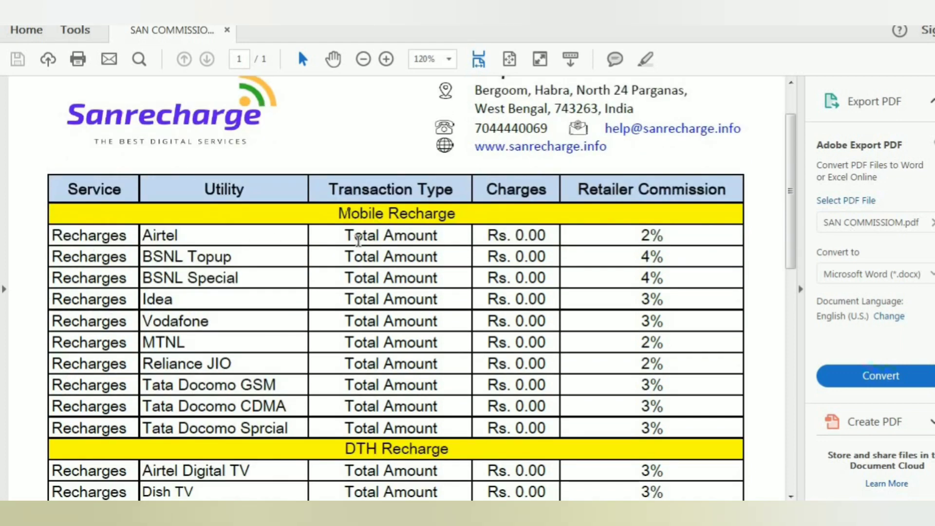
{"action": "scroll", "coordinate": [358, 240], "scroll_direction": "down", "scroll_amount": 1}
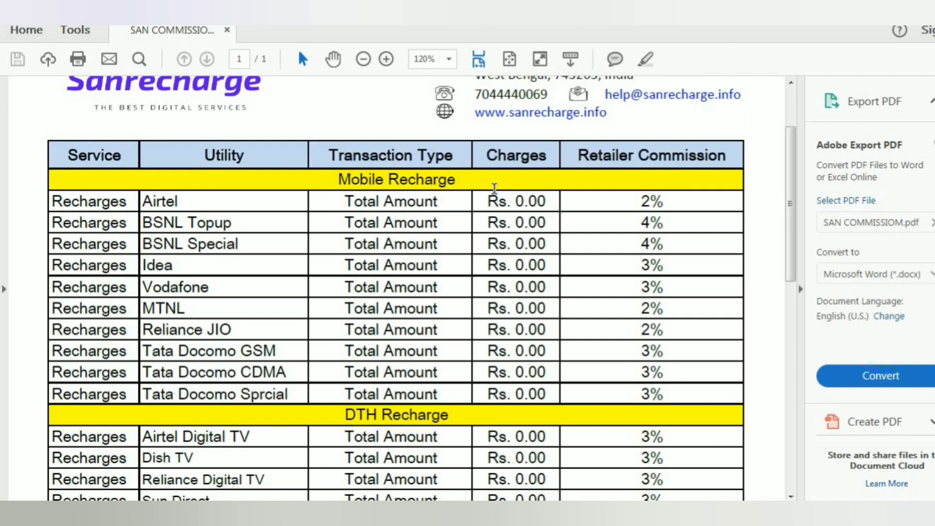
{"action": "double_click", "coordinate": [654, 202]}
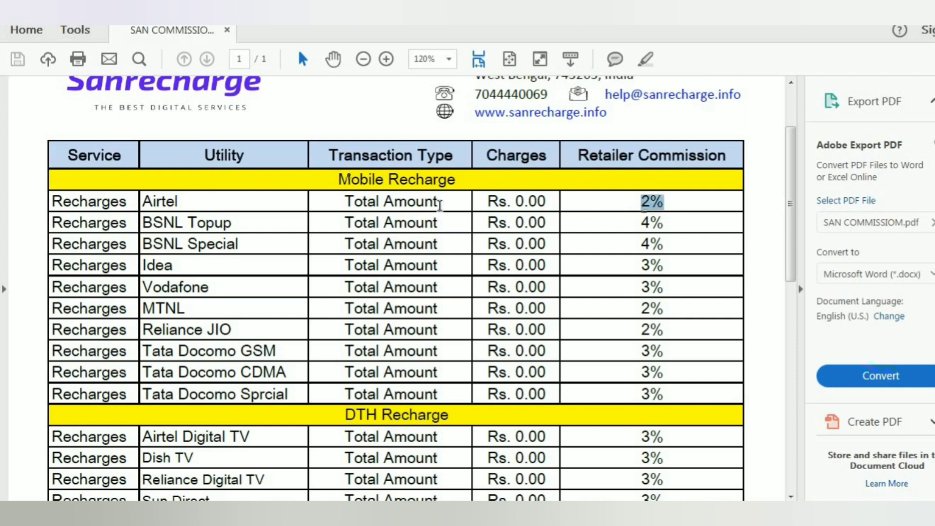
{"action": "double_click", "coordinate": [141, 224]}
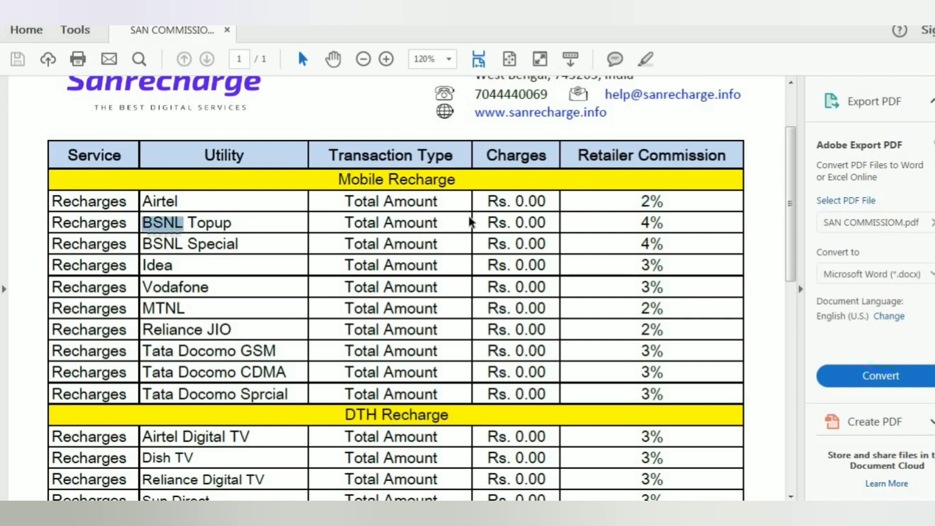
{"action": "left_click", "coordinate": [623, 224]}
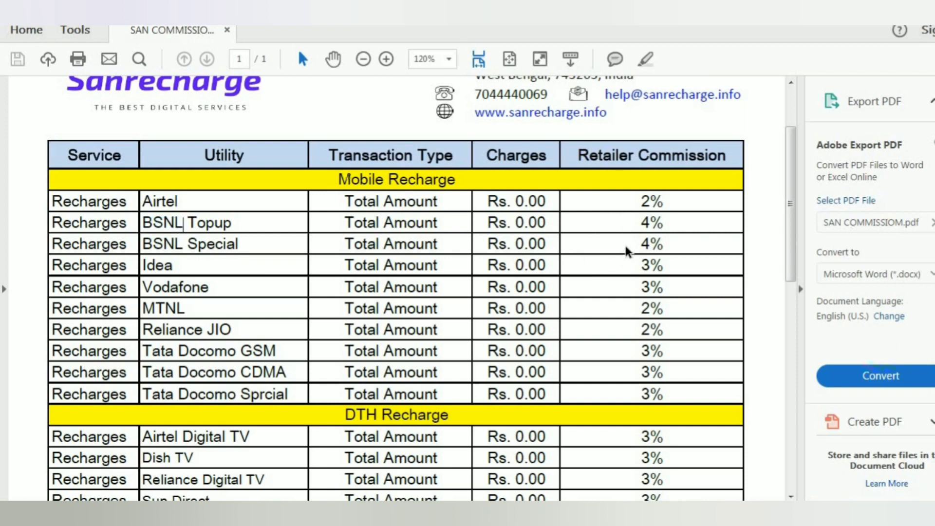
Mark commissions for Idea 3%, MTNL 2%, Reliance JIO 2%, Tata Docomo GSM and Sprcial 3%
{"action": "scroll", "coordinate": [570, 237], "scroll_direction": "down", "scroll_amount": 1}
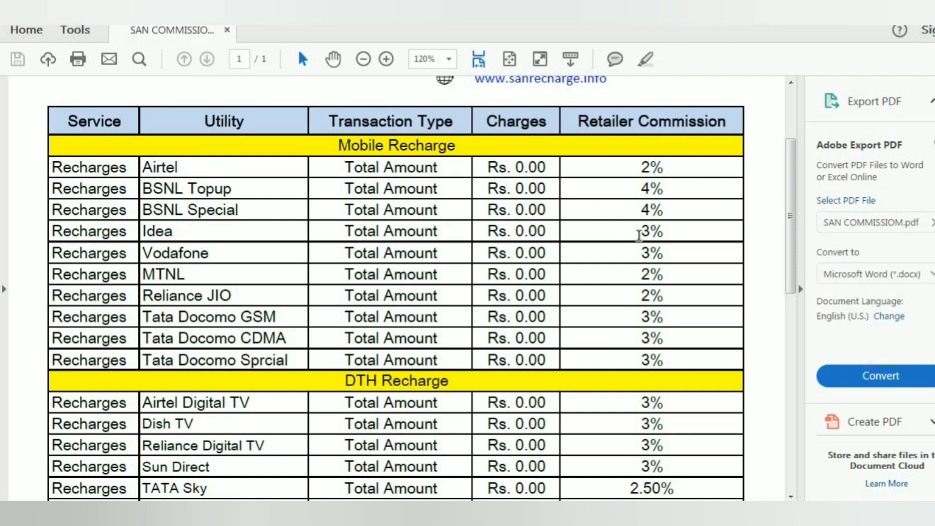
{"action": "left_click_drag", "start_coordinate": [638, 229], "coordinate": [663, 276]}
{"action": "left_click", "coordinate": [653, 274]}
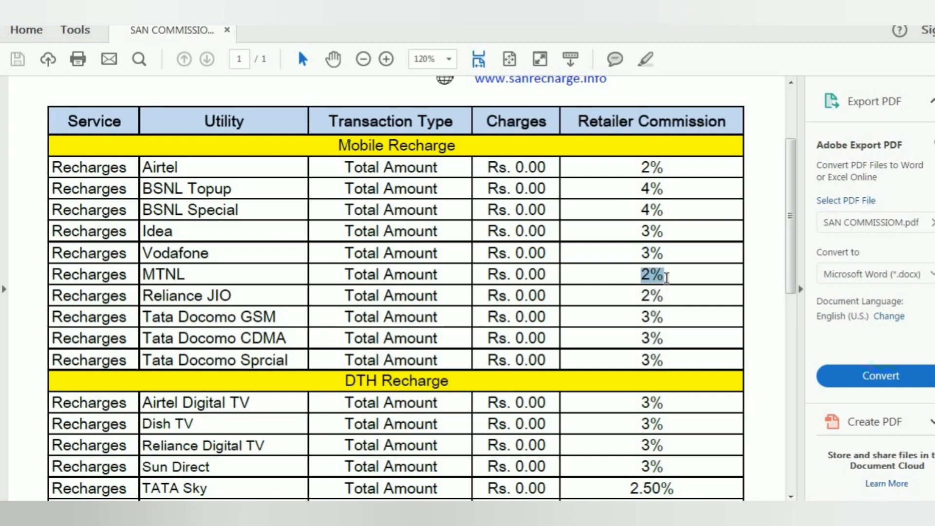
{"action": "left_click_drag", "start_coordinate": [664, 295], "coordinate": [641, 296]}
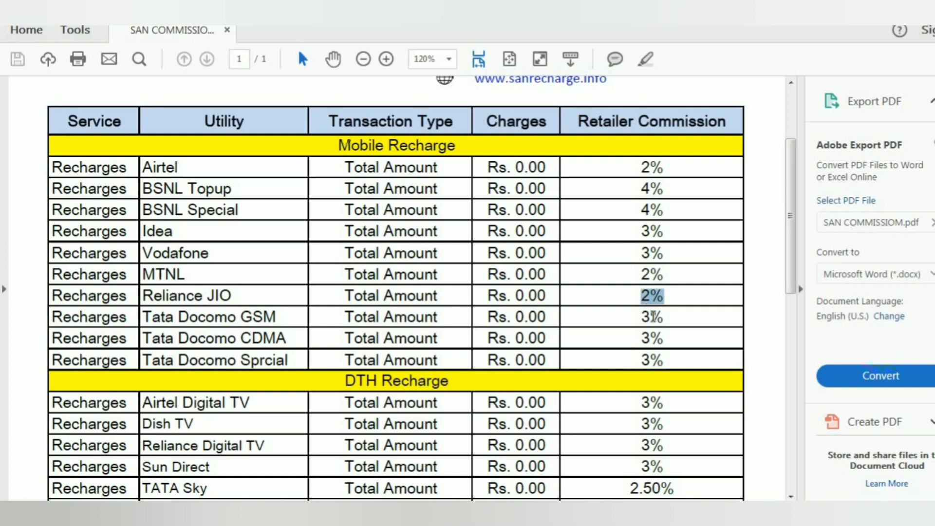
{"action": "left_click_drag", "start_coordinate": [663, 318], "coordinate": [640, 336]}
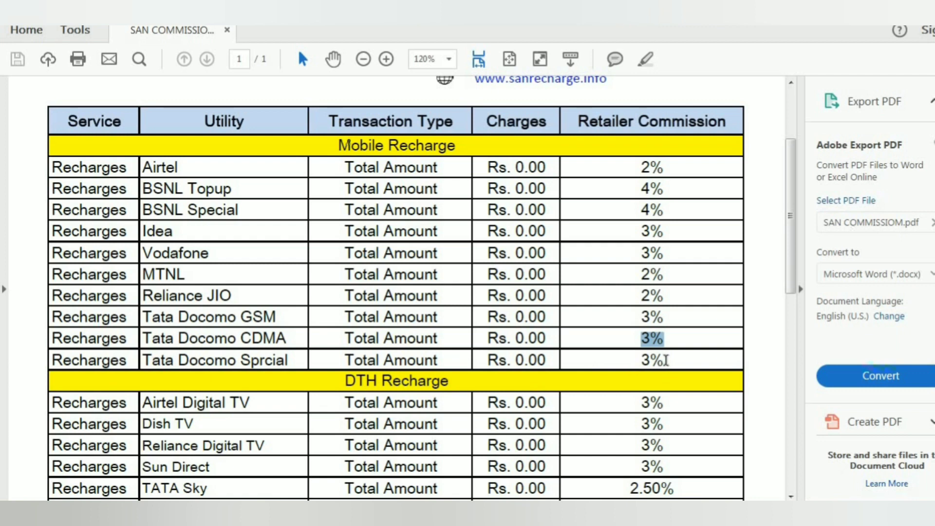
{"action": "left_click_drag", "start_coordinate": [666, 361], "coordinate": [607, 364]}
{"action": "scroll", "coordinate": [607, 364], "scroll_direction": "down", "scroll_amount": 3}
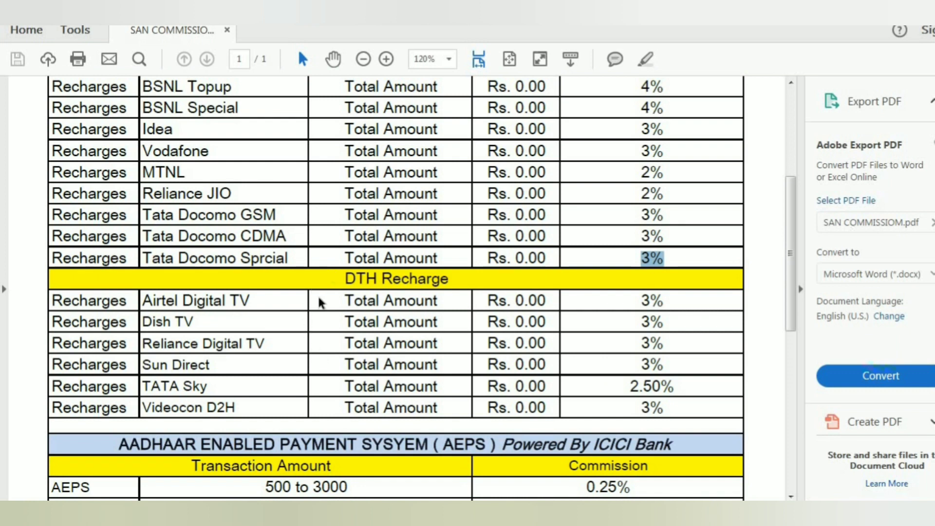
Mark the 3% DTH commissions for Airtel Digital TV, Dish TV and Sun Direct
{"action": "scroll", "coordinate": [253, 307], "scroll_direction": "down", "scroll_amount": 1}
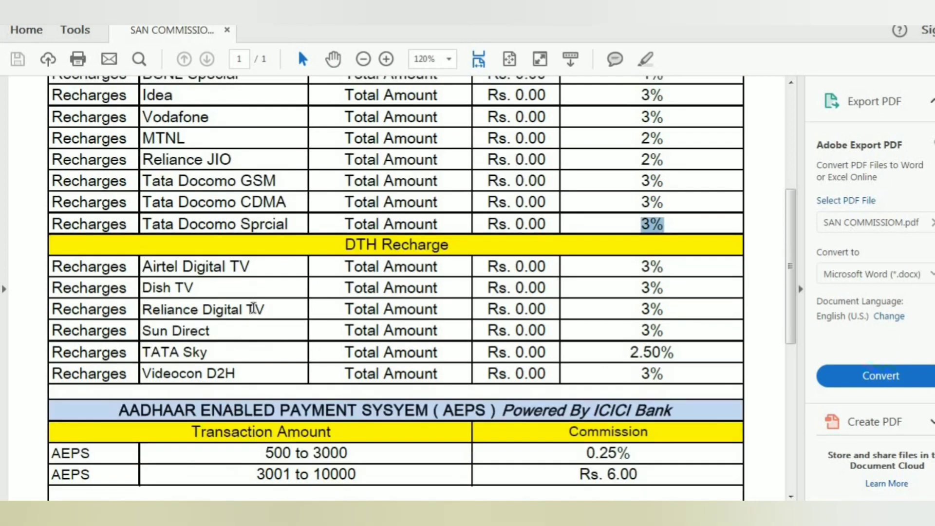
{"action": "scroll", "coordinate": [270, 306], "scroll_direction": "down", "scroll_amount": 1}
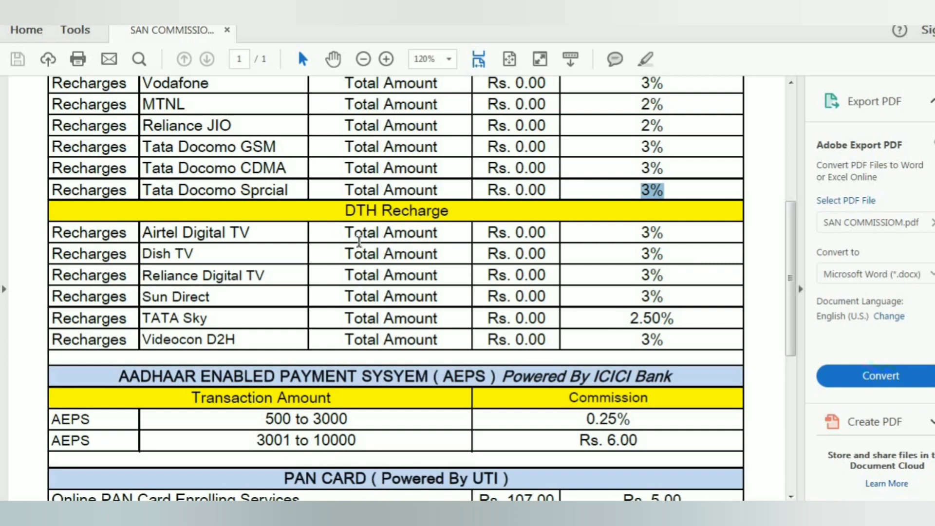
{"action": "left_click_drag", "start_coordinate": [643, 234], "coordinate": [653, 232]}
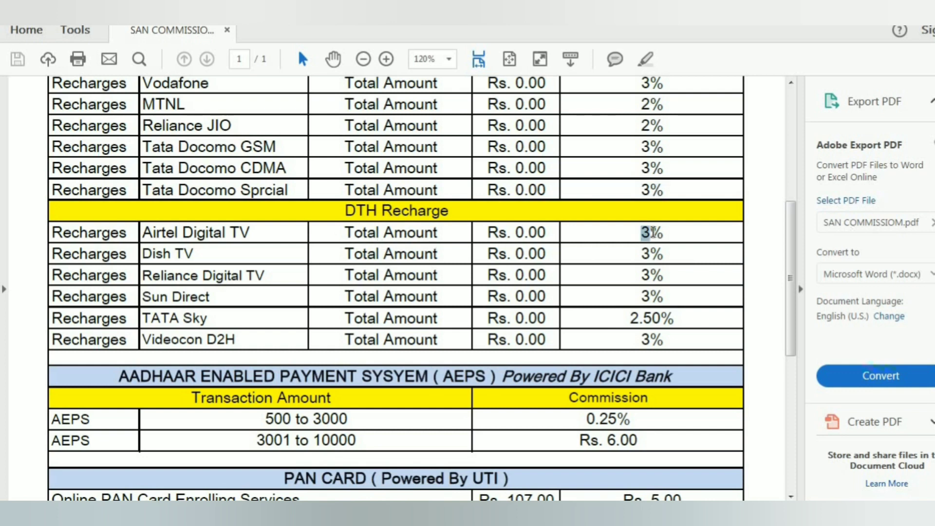
{"action": "left_click_drag", "start_coordinate": [641, 254], "coordinate": [653, 277]}
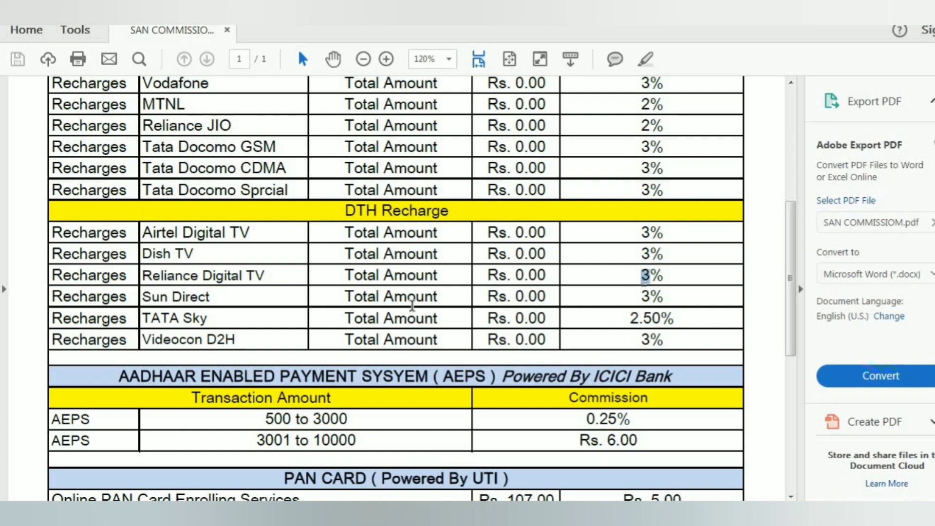
{"action": "left_click_drag", "start_coordinate": [641, 295], "coordinate": [665, 297]}
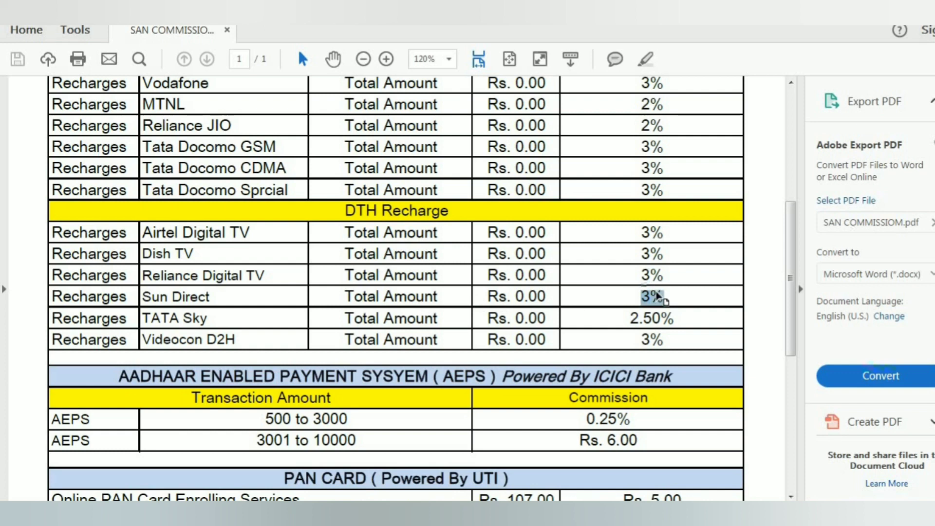
Highlight TATA Sky's 2.50% commission and the Videocon D2H row, then clear the selection
{"action": "left_click_drag", "start_coordinate": [146, 316], "coordinate": [209, 318]}
{"action": "left_click_drag", "start_coordinate": [629, 317], "coordinate": [675, 319]}
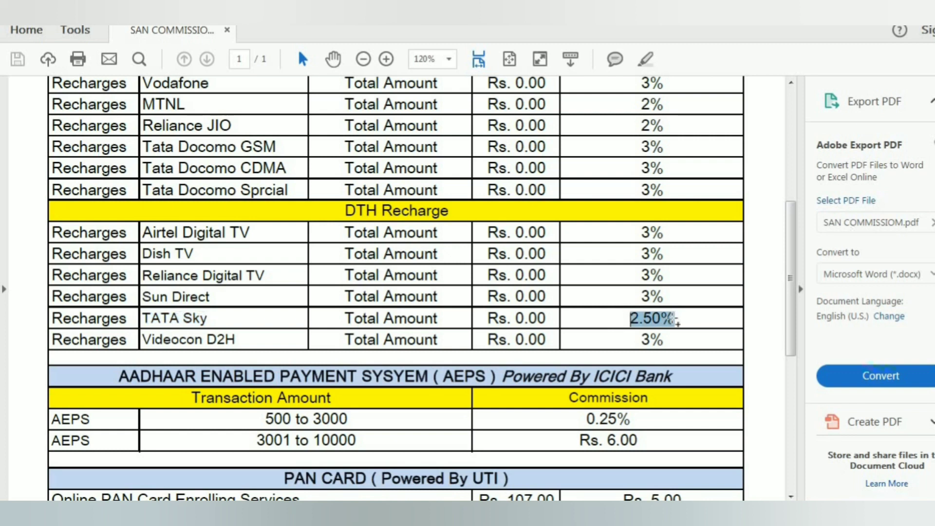
{"action": "triple_click", "coordinate": [243, 336]}
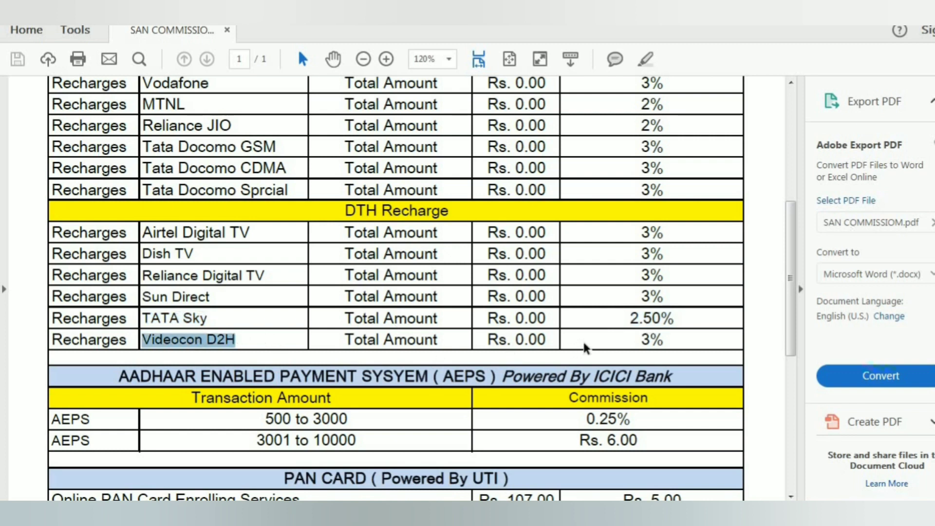
{"action": "left_click_drag", "start_coordinate": [674, 341], "coordinate": [622, 345]}
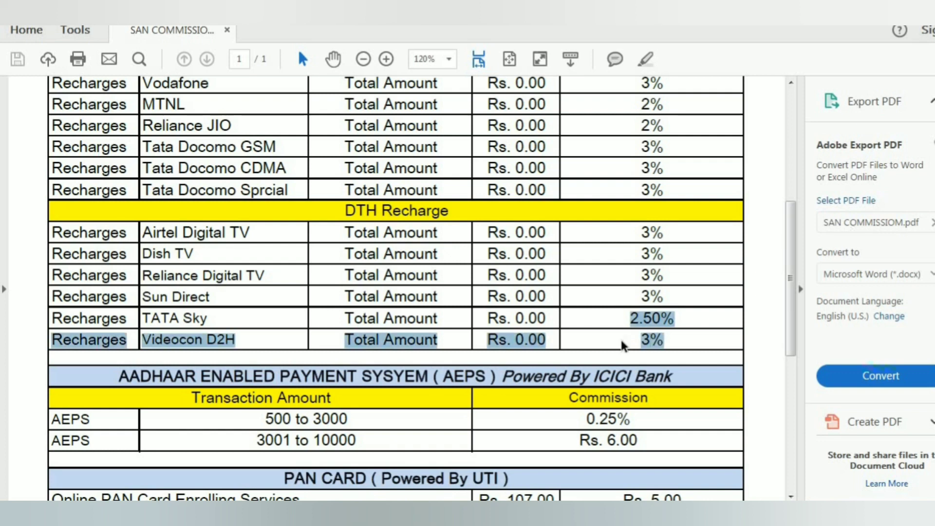
{"action": "left_click", "coordinate": [658, 317]}
{"action": "scroll", "coordinate": [655, 314], "scroll_direction": "up", "scroll_amount": 4}
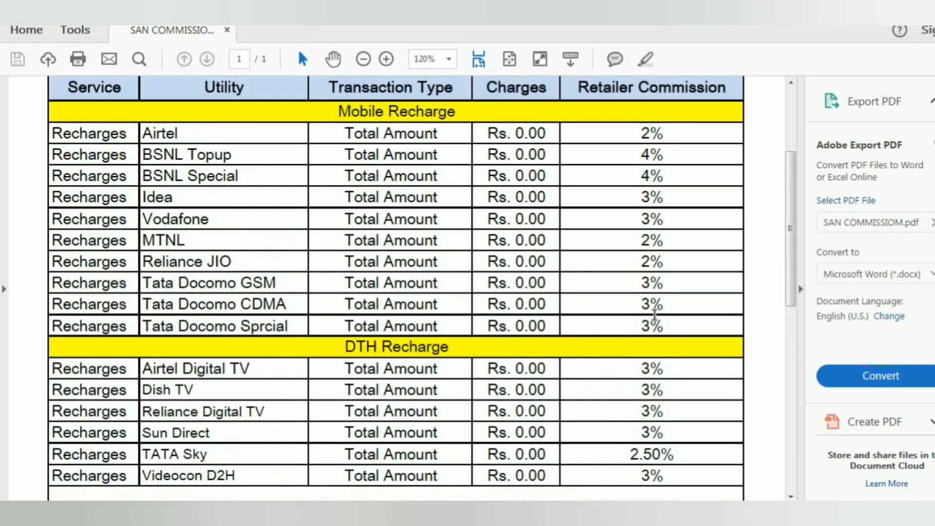
Scroll the PDF down to the AEPS commission section
{"action": "scroll", "coordinate": [654, 316], "scroll_direction": "up", "scroll_amount": 1}
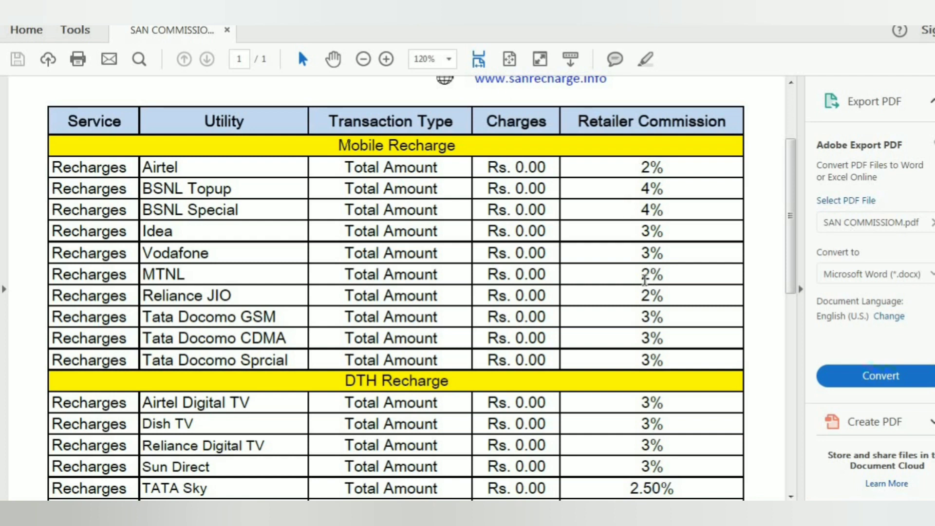
{"action": "scroll", "coordinate": [644, 280], "scroll_direction": "down", "scroll_amount": 1}
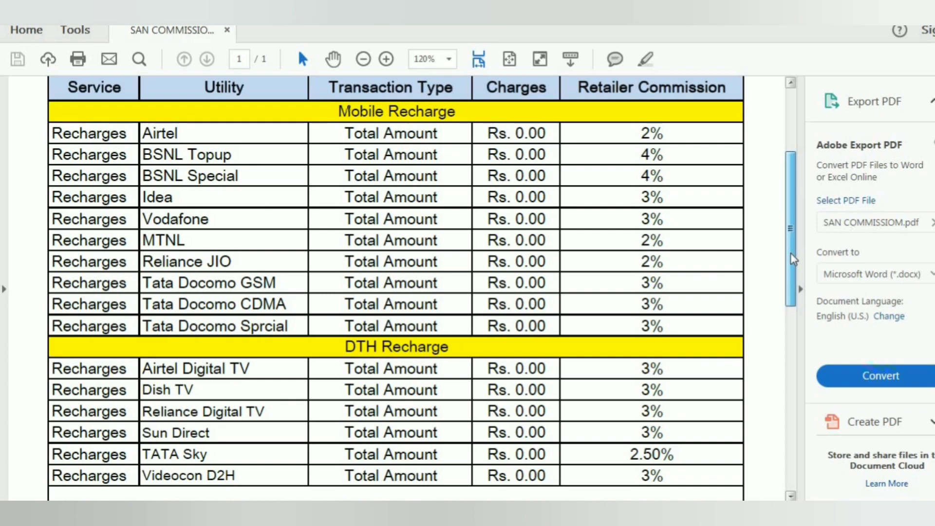
{"action": "left_click_drag", "start_coordinate": [794, 259], "coordinate": [775, 347]}
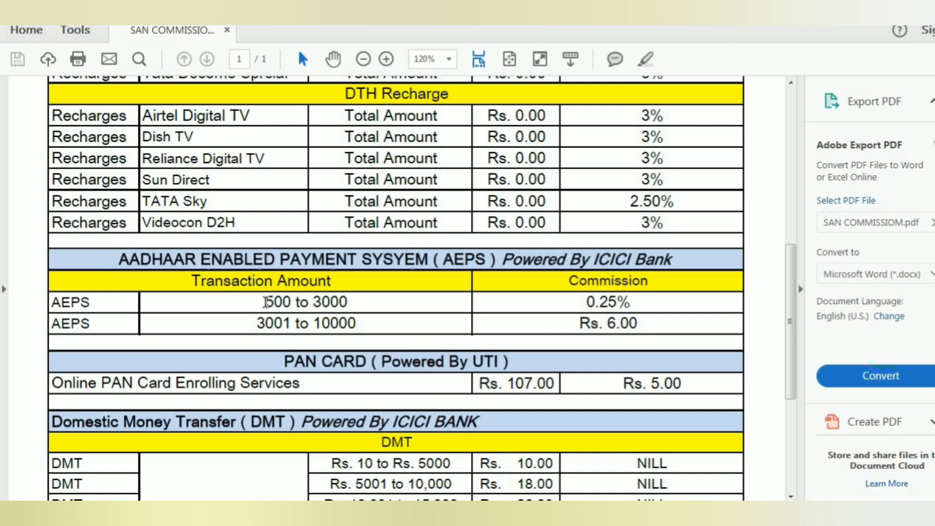
{"action": "left_click_drag", "start_coordinate": [319, 302], "coordinate": [354, 302]}
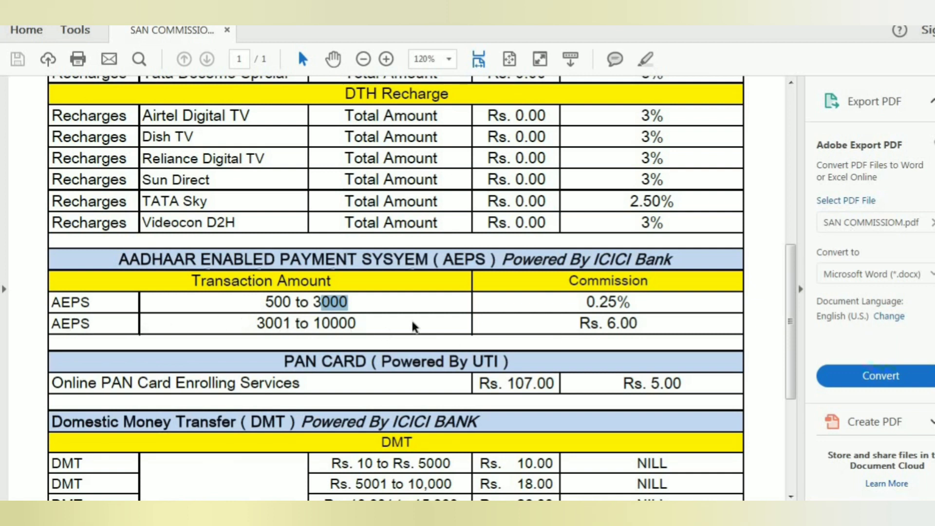
{"action": "left_click_drag", "start_coordinate": [638, 324], "coordinate": [620, 323]}
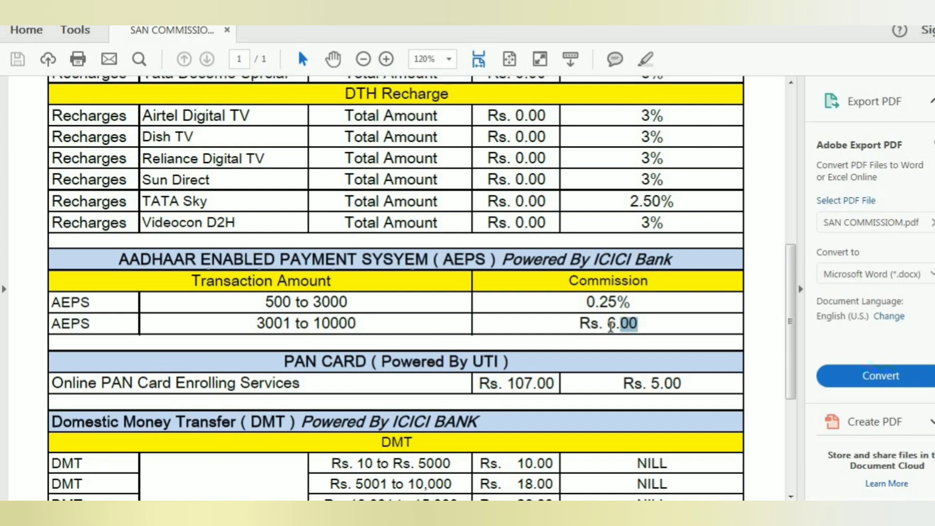
{"action": "left_click_drag", "start_coordinate": [608, 325], "coordinate": [616, 325]}
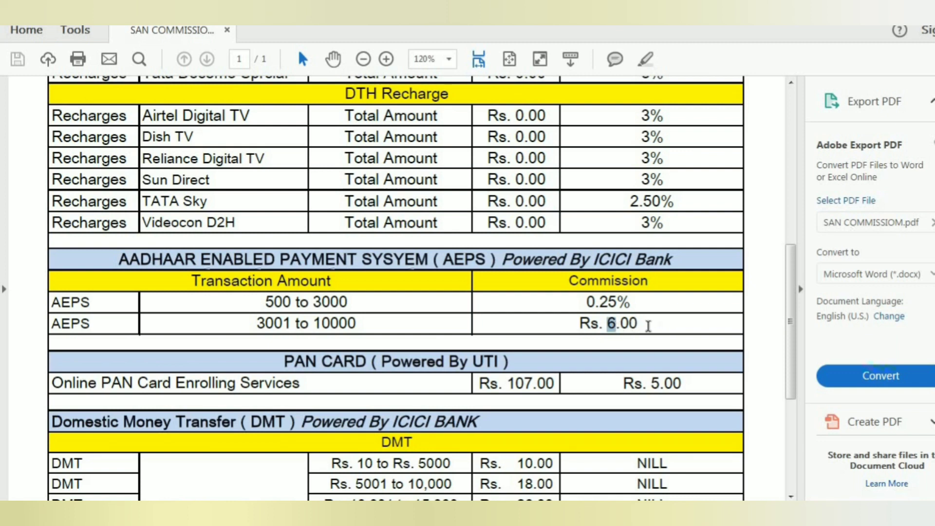
{"action": "left_click_drag", "start_coordinate": [330, 322], "coordinate": [349, 322]}
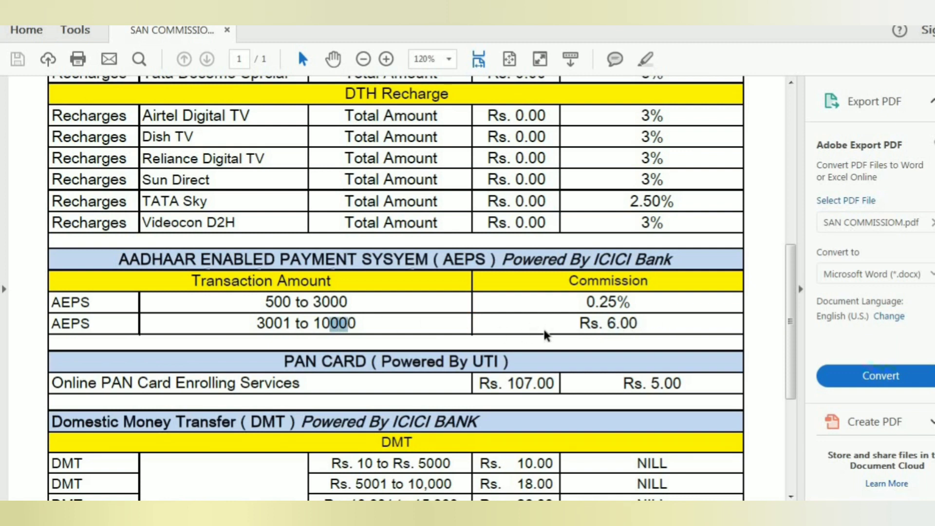
{"action": "left_click", "coordinate": [599, 317]}
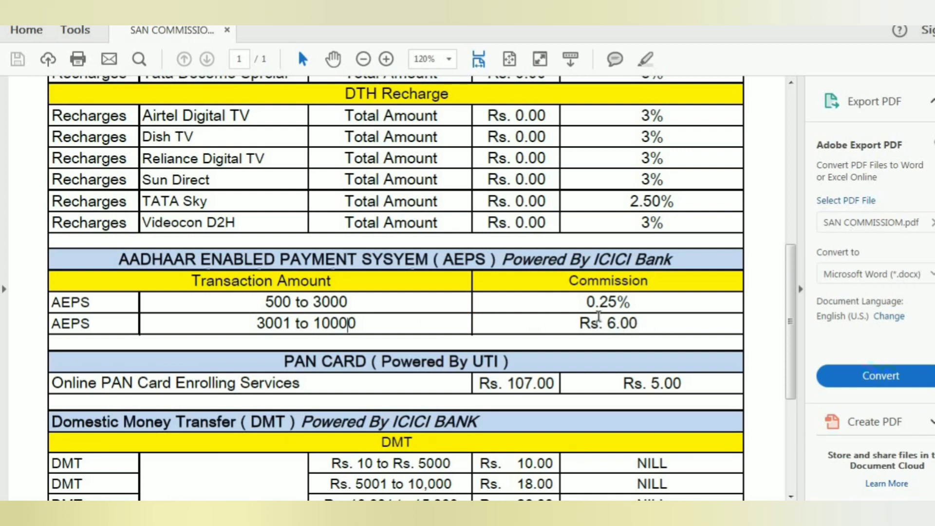
{"action": "scroll", "coordinate": [599, 316], "scroll_direction": "down", "scroll_amount": 1}
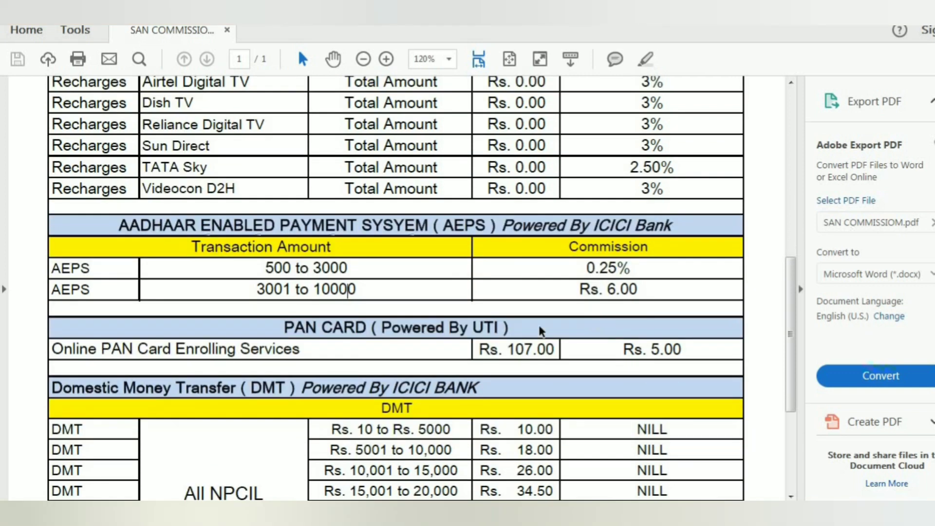
{"action": "left_click_drag", "start_coordinate": [127, 353], "coordinate": [195, 349]}
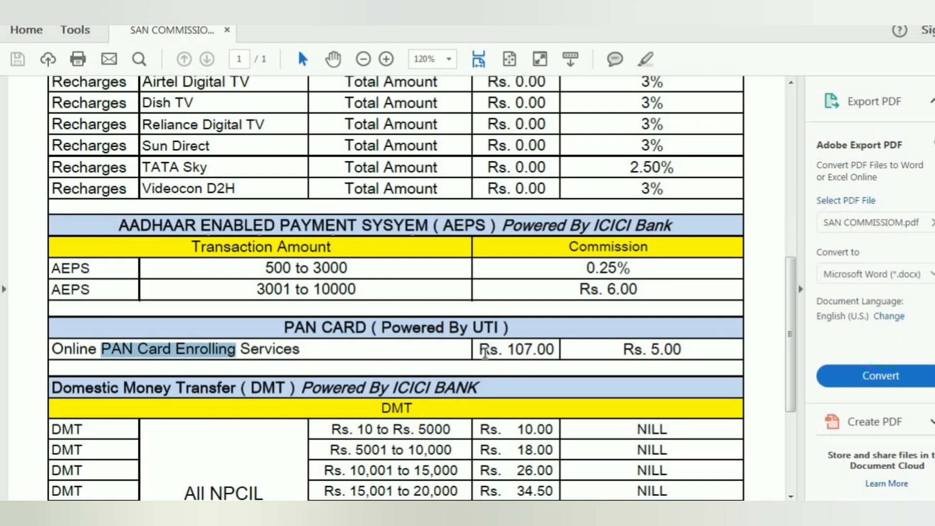
{"action": "left_click_drag", "start_coordinate": [505, 350], "coordinate": [544, 350]}
{"action": "left_click", "coordinate": [547, 349]}
{"action": "scroll", "coordinate": [634, 344], "scroll_direction": "down", "scroll_amount": 1}
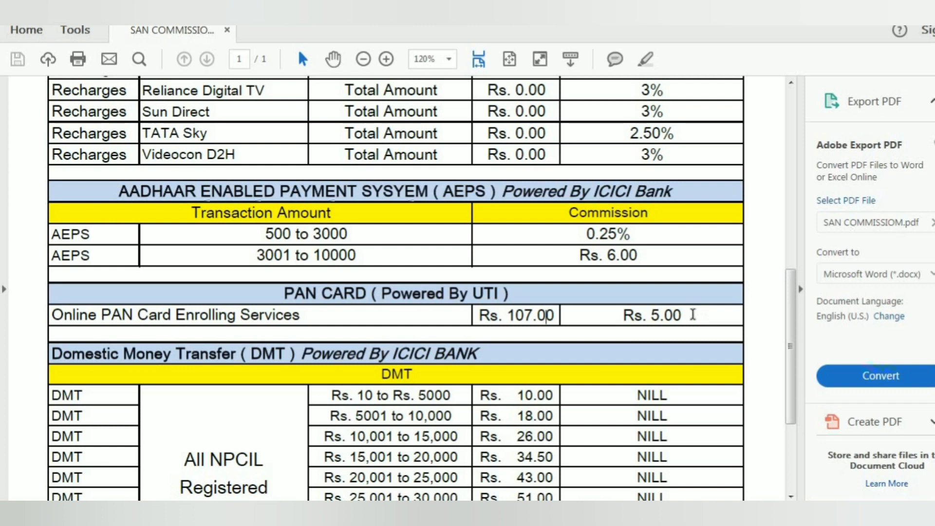
{"action": "left_click_drag", "start_coordinate": [683, 314], "coordinate": [654, 316]}
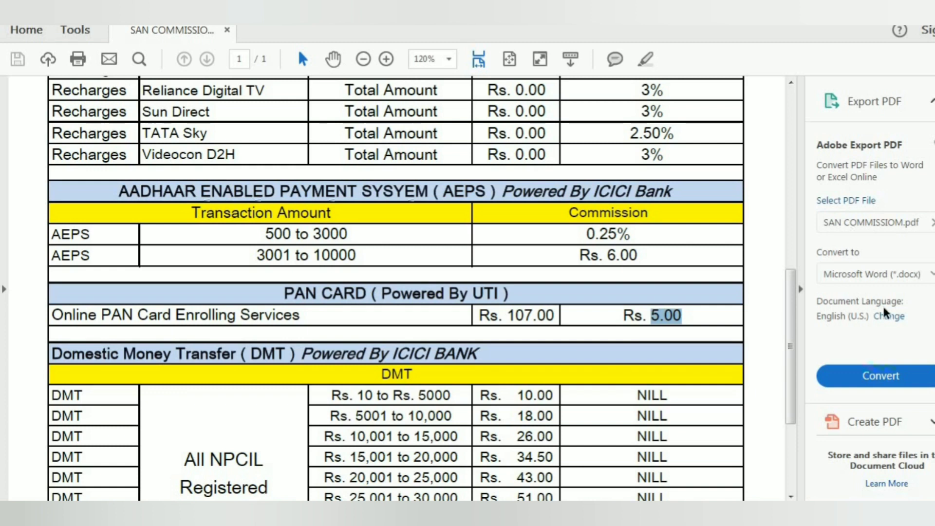
{"action": "scroll", "coordinate": [370, 353], "scroll_direction": "down", "scroll_amount": 3}
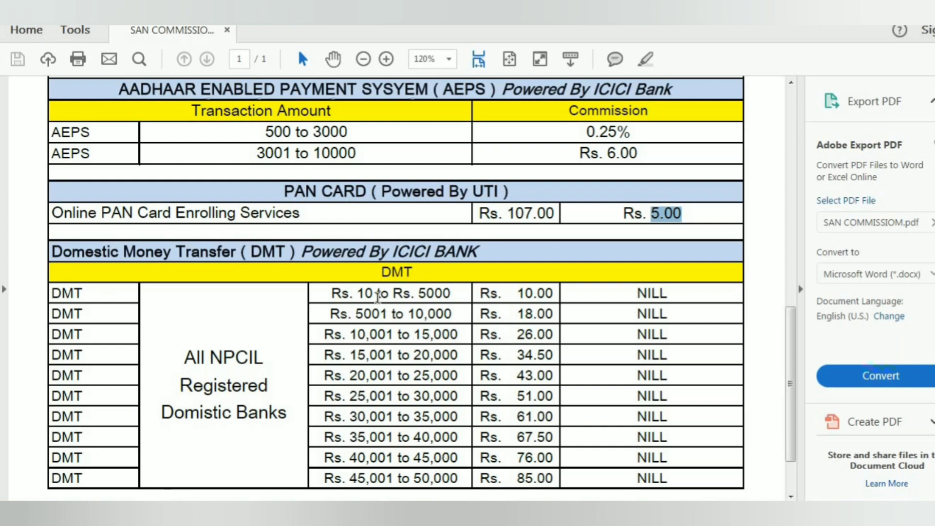
{"action": "scroll", "coordinate": [677, 292], "scroll_direction": "up", "scroll_amount": 5}
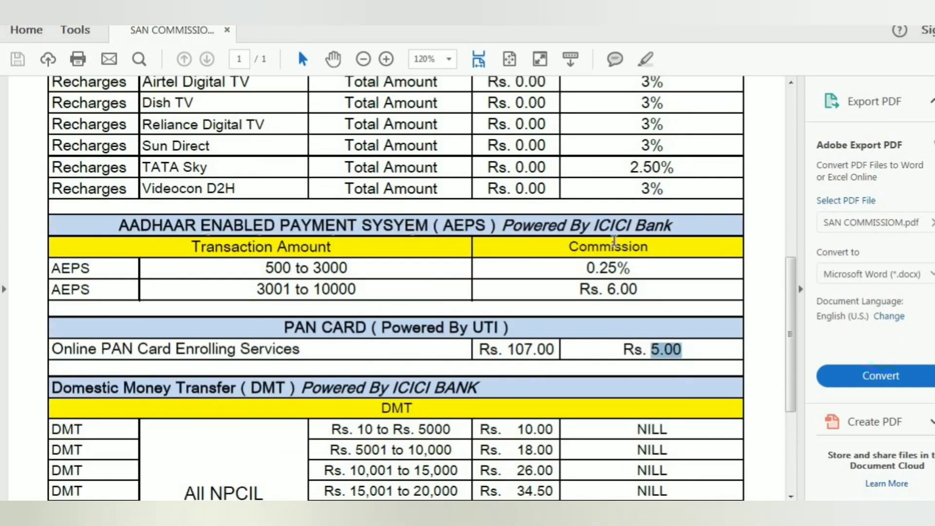
{"action": "scroll", "coordinate": [595, 259], "scroll_direction": "down", "scroll_amount": 2}
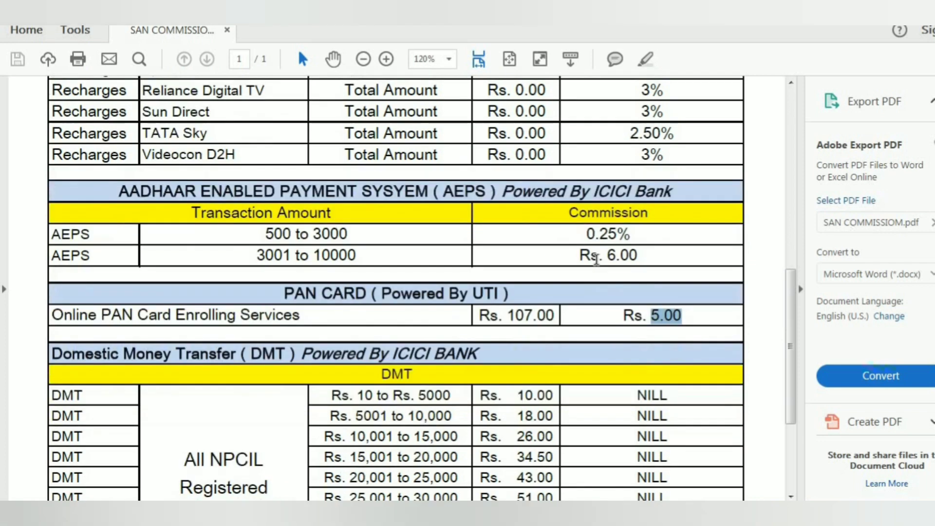
{"action": "scroll", "coordinate": [596, 259], "scroll_direction": "down", "scroll_amount": 1}
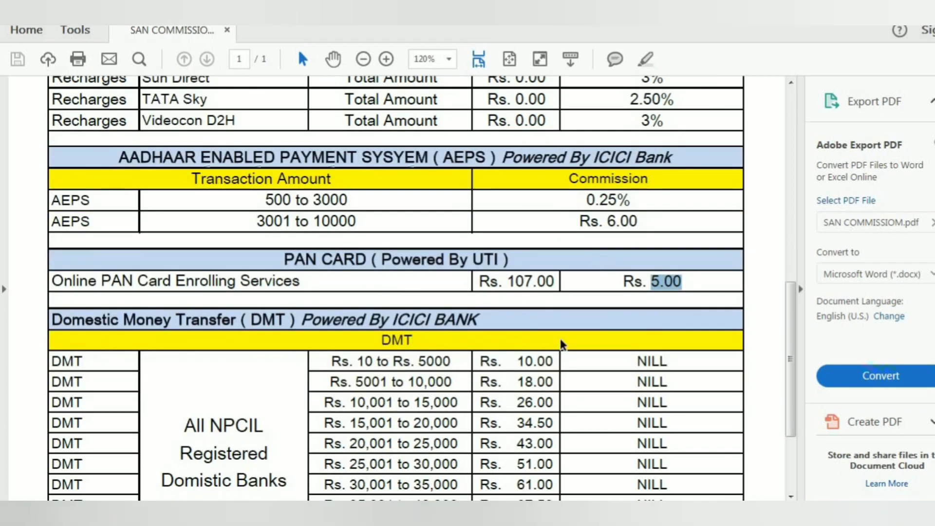
{"action": "scroll", "coordinate": [562, 344], "scroll_direction": "down", "scroll_amount": 1}
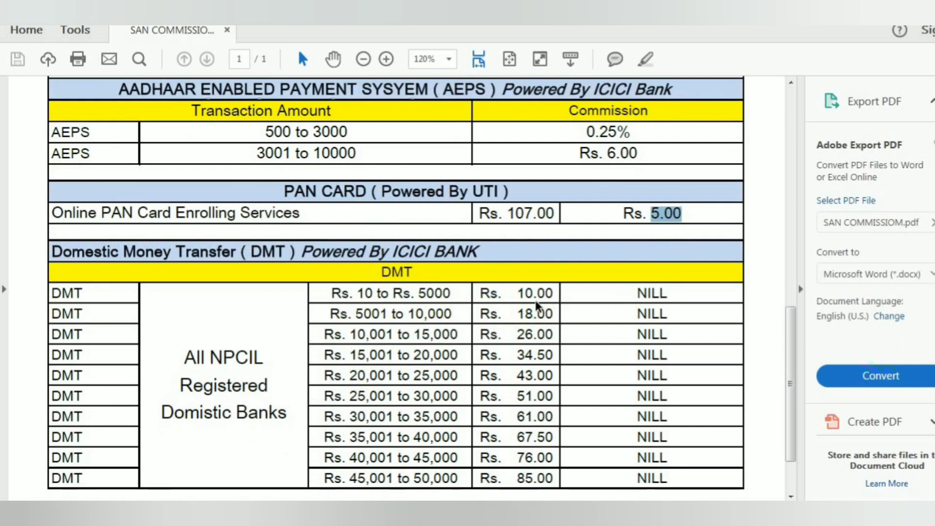
{"action": "left_click_drag", "start_coordinate": [519, 292], "coordinate": [549, 296]}
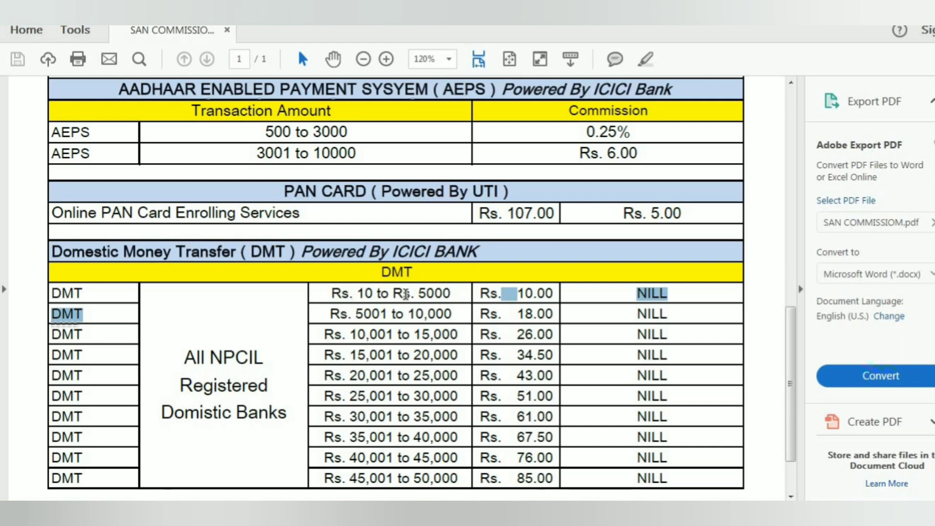
{"action": "left_click_drag", "start_coordinate": [418, 292], "coordinate": [451, 293]}
{"action": "left_click_drag", "start_coordinate": [526, 295], "coordinate": [547, 295]}
{"action": "left_click_drag", "start_coordinate": [418, 294], "coordinate": [452, 294]}
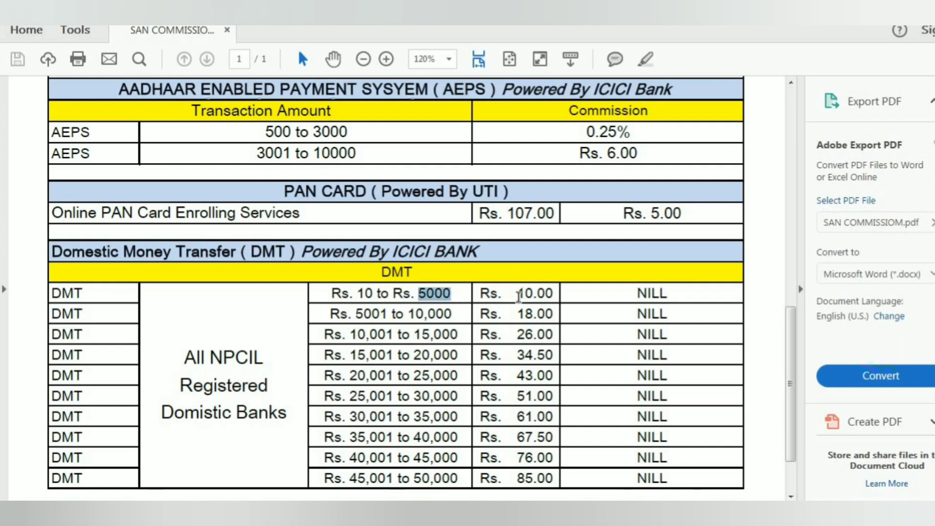
{"action": "left_click_drag", "start_coordinate": [517, 295], "coordinate": [533, 296]}
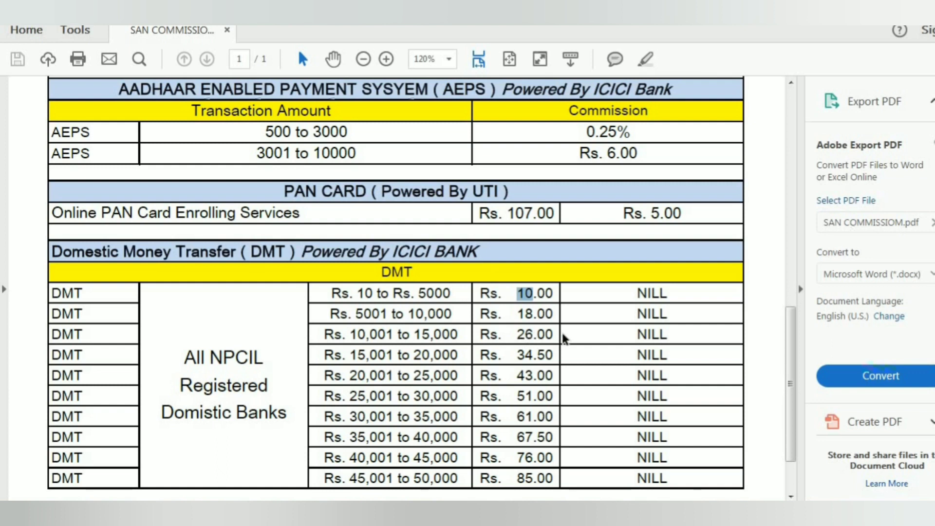
{"action": "scroll", "coordinate": [398, 322], "scroll_direction": "down", "scroll_amount": 1}
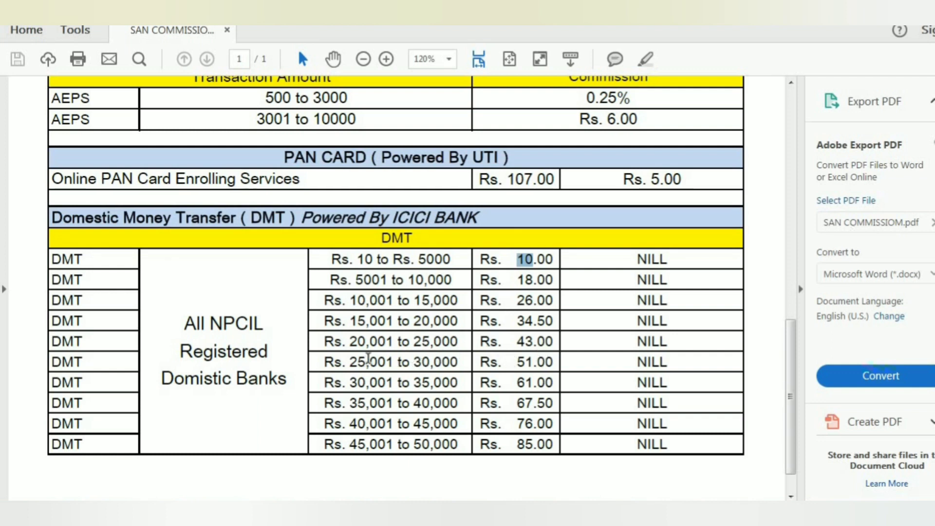
{"action": "left_click_drag", "start_coordinate": [351, 361], "coordinate": [379, 361]}
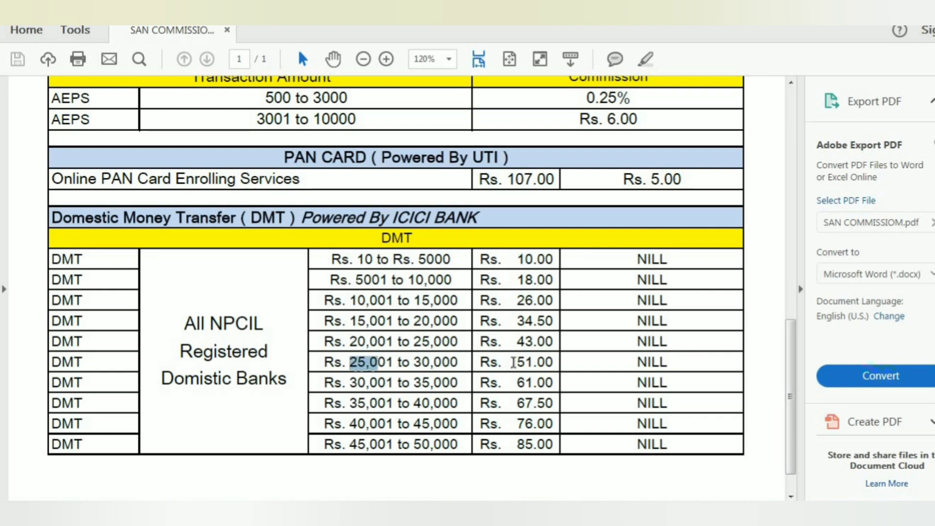
{"action": "left_click_drag", "start_coordinate": [516, 363], "coordinate": [525, 362]}
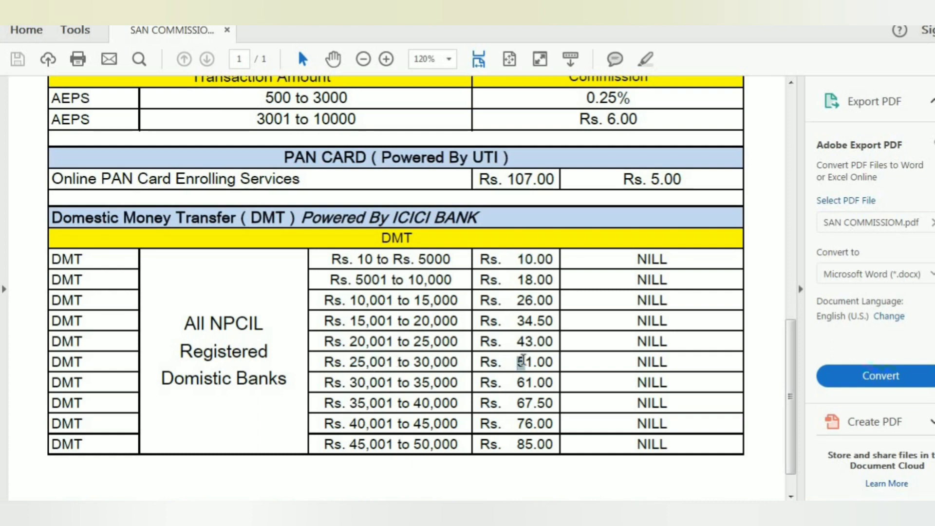
{"action": "scroll", "coordinate": [488, 377], "scroll_direction": "down", "scroll_amount": 1}
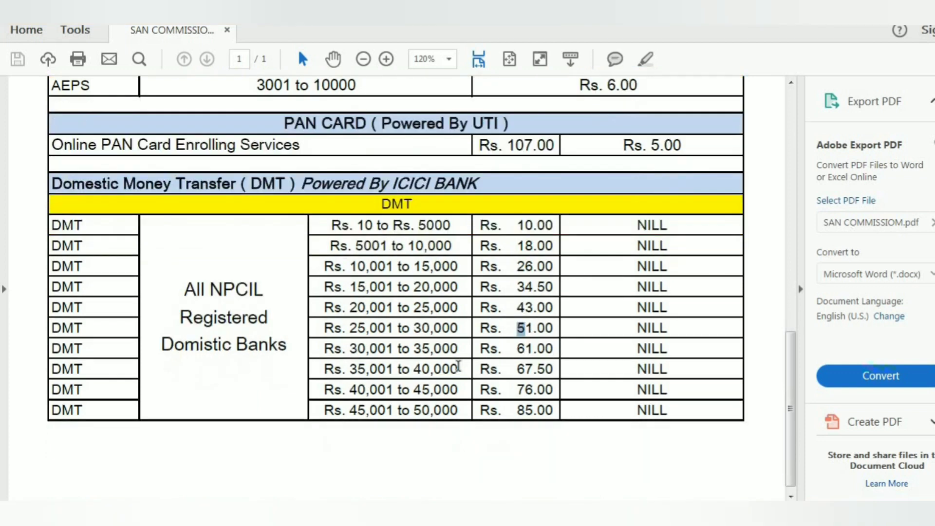
{"action": "left_click_drag", "start_coordinate": [350, 349], "coordinate": [442, 348]}
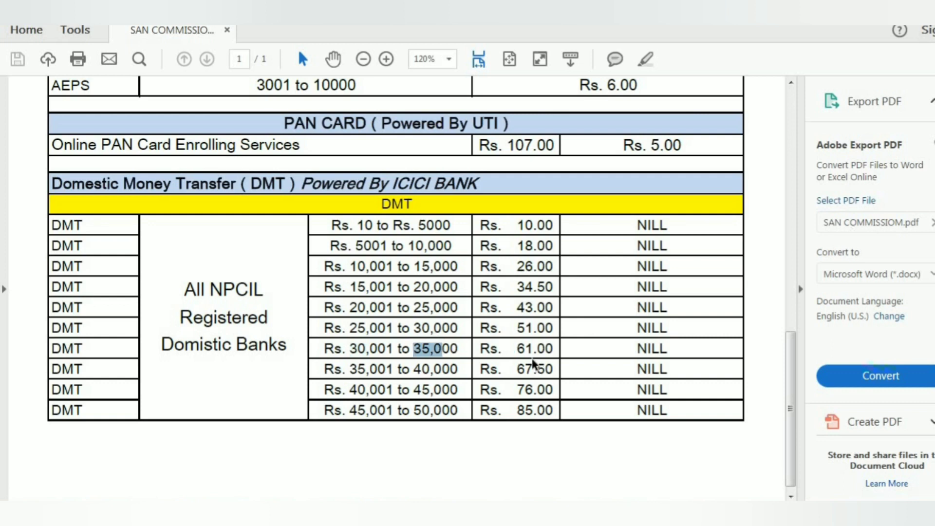
{"action": "left_click_drag", "start_coordinate": [516, 348], "coordinate": [525, 350]}
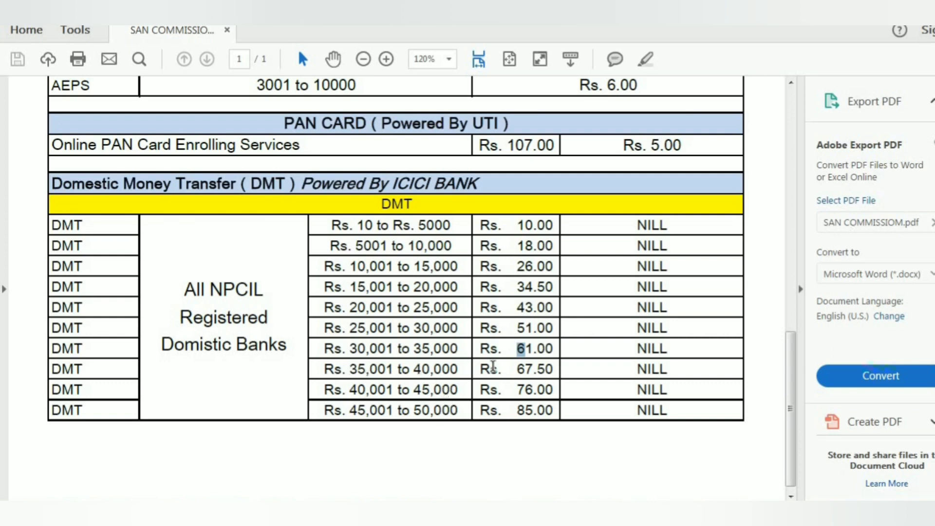
{"action": "left_click_drag", "start_coordinate": [521, 370], "coordinate": [544, 369]}
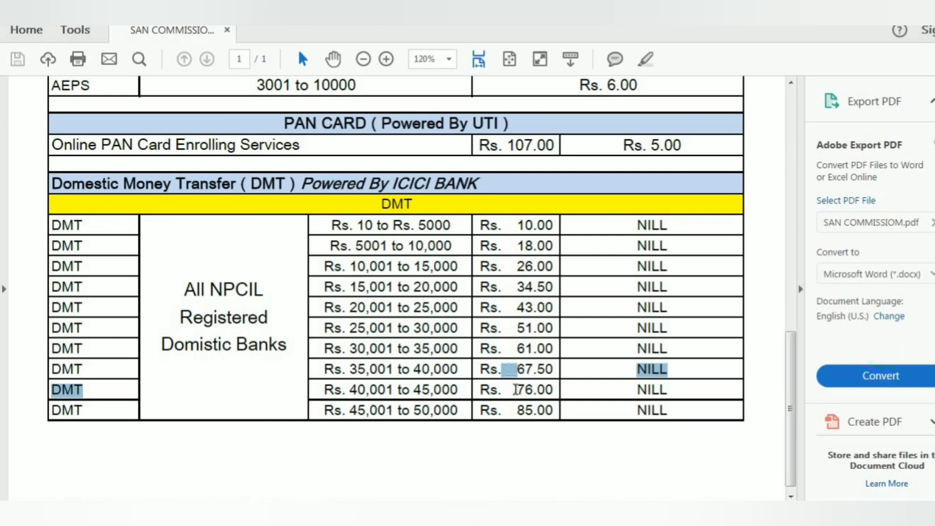
{"action": "left_click_drag", "start_coordinate": [518, 388], "coordinate": [544, 387]}
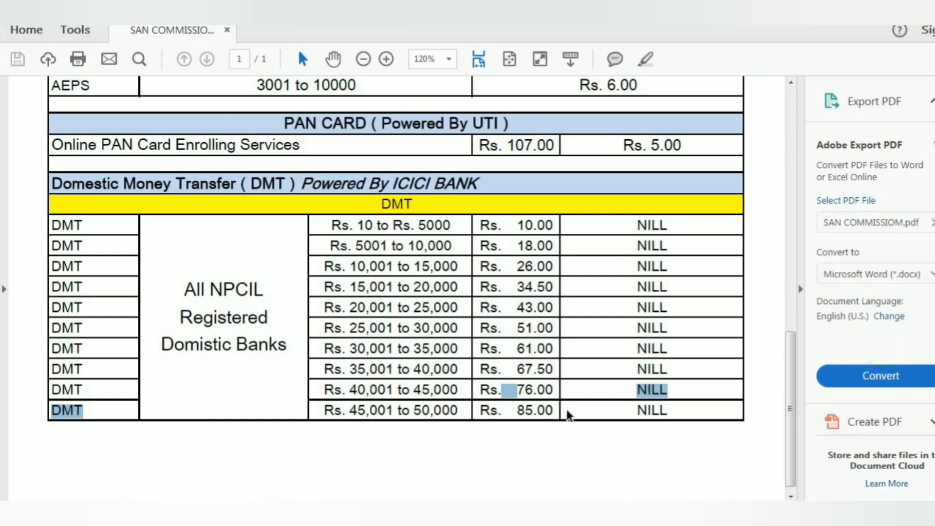
Scroll back through the commission chart and highlight the ICICI sponsor note in the AEPS heading
{"action": "scroll", "coordinate": [567, 414], "scroll_direction": "up", "scroll_amount": 10}
{"action": "scroll", "coordinate": [590, 413], "scroll_direction": "up", "scroll_amount": 1}
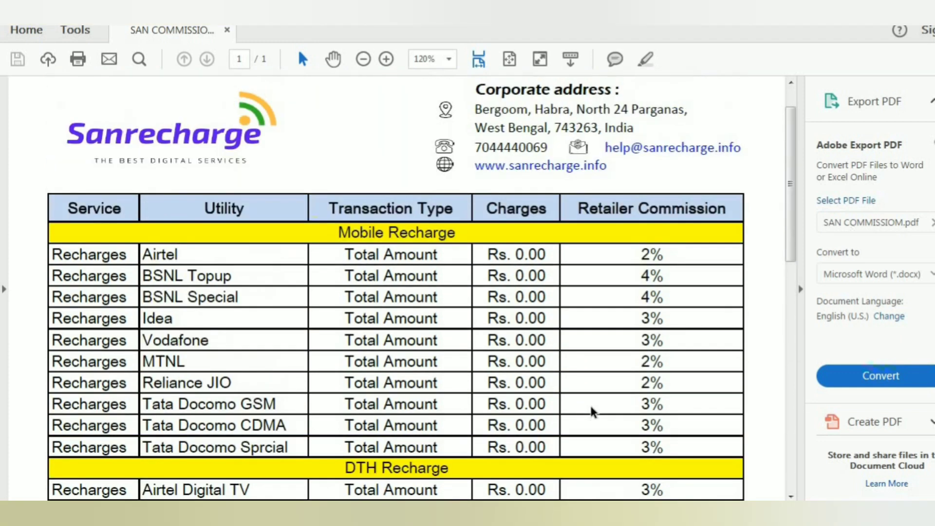
{"action": "scroll", "coordinate": [595, 396], "scroll_direction": "down", "scroll_amount": 2}
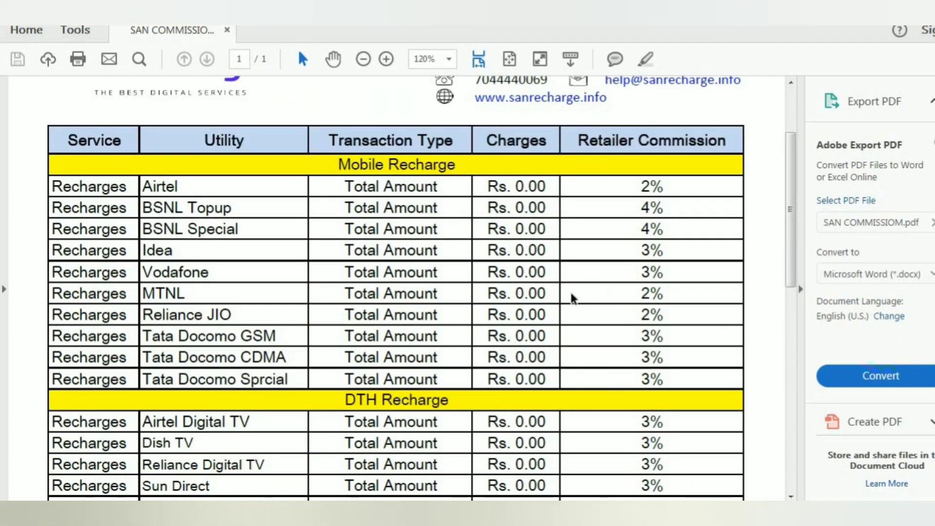
{"action": "scroll", "coordinate": [580, 295], "scroll_direction": "down", "scroll_amount": 5}
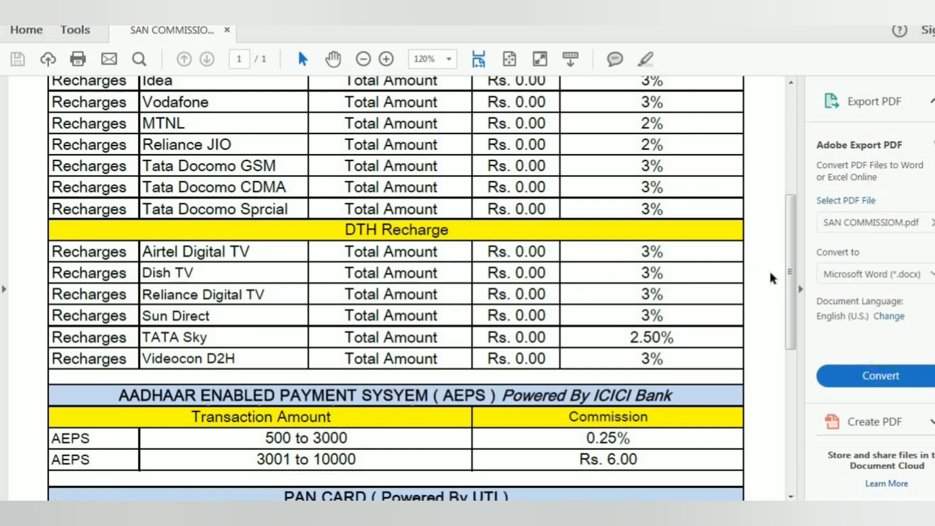
{"action": "left_click_drag", "start_coordinate": [795, 296], "coordinate": [808, 208]}
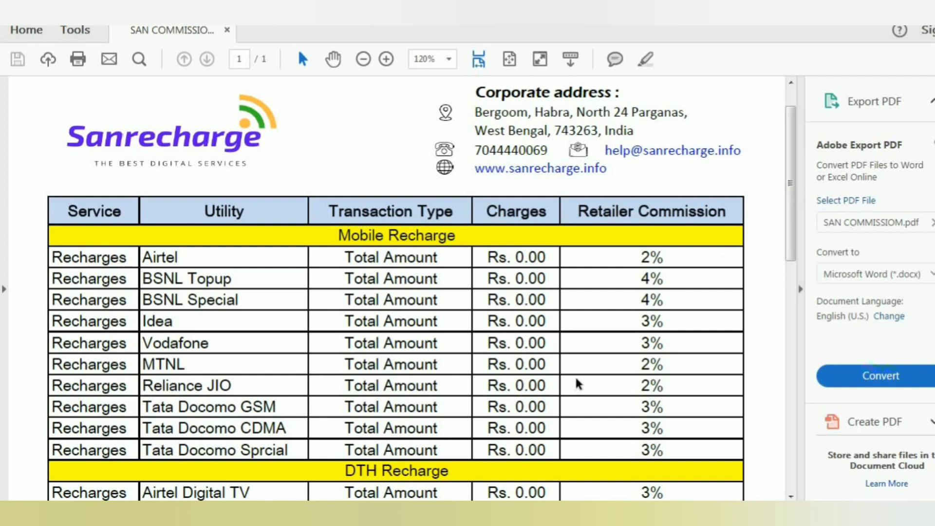
{"action": "left_click_drag", "start_coordinate": [789, 204], "coordinate": [795, 340]}
{"action": "left_click_drag", "start_coordinate": [504, 259], "coordinate": [639, 246]}
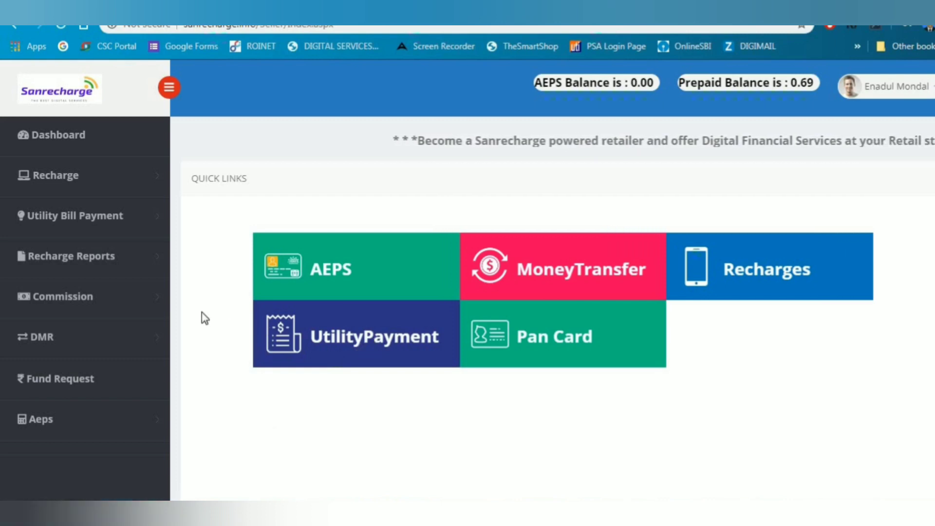
Open the Mobile recharge form and set its operator to VODAFONE
{"action": "left_click", "coordinate": [108, 180]}
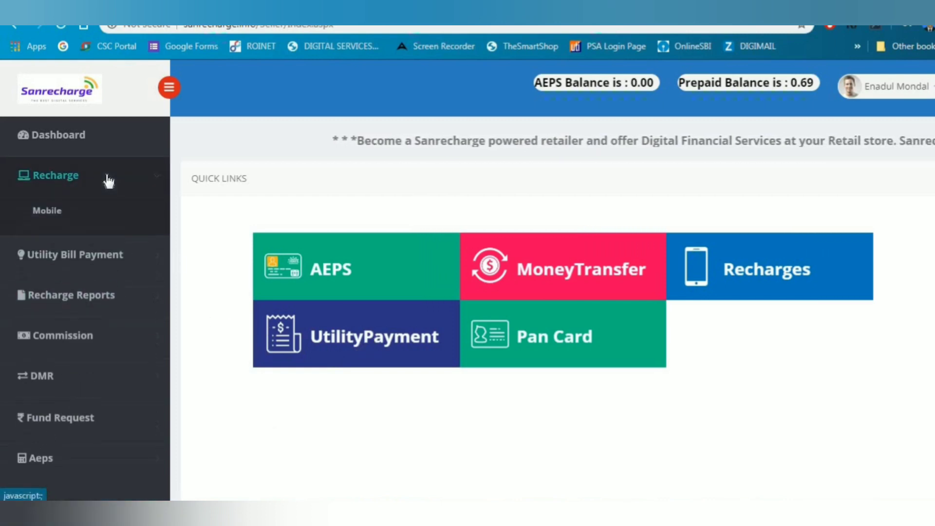
{"action": "left_click", "coordinate": [73, 206]}
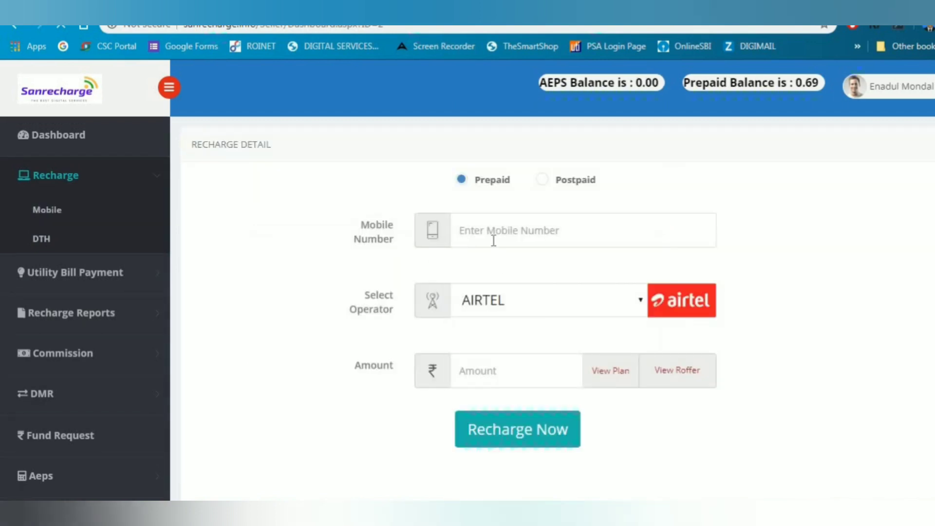
{"action": "left_click", "coordinate": [640, 302]}
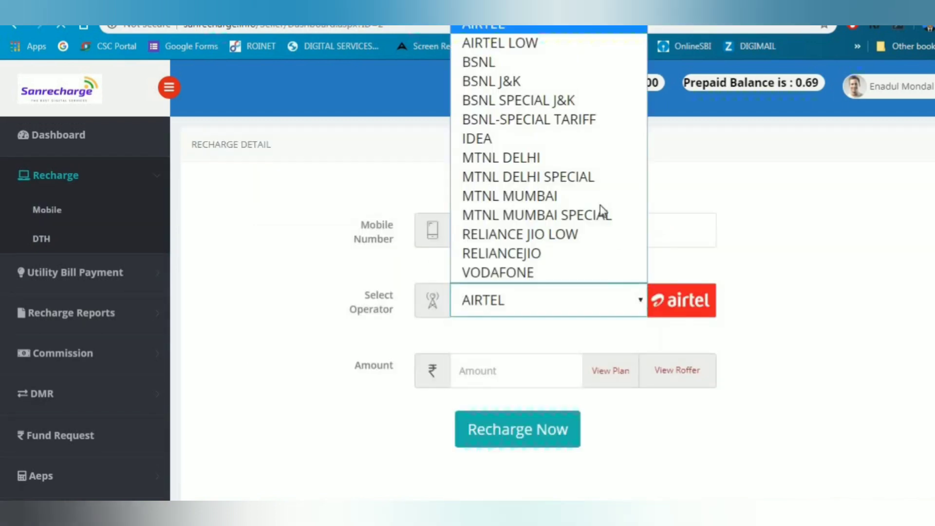
{"action": "left_click", "coordinate": [565, 276]}
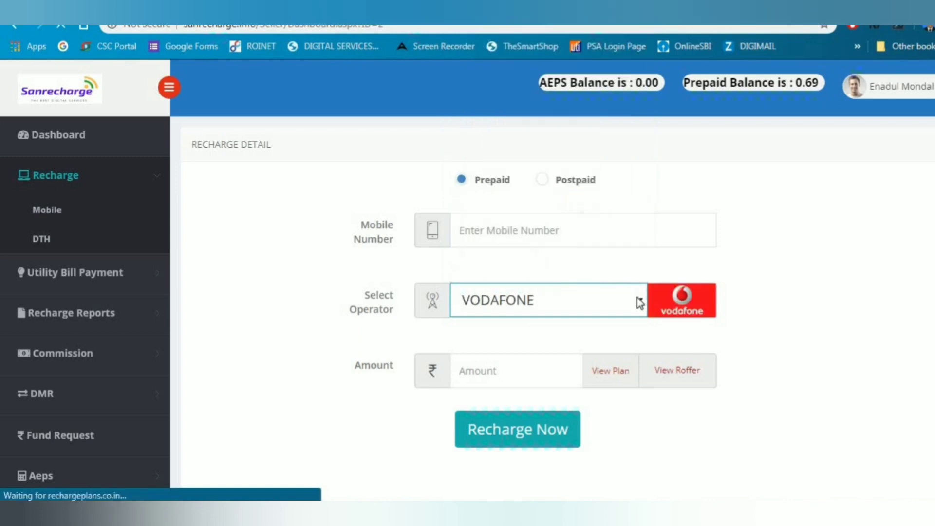
{"action": "left_click", "coordinate": [640, 300]}
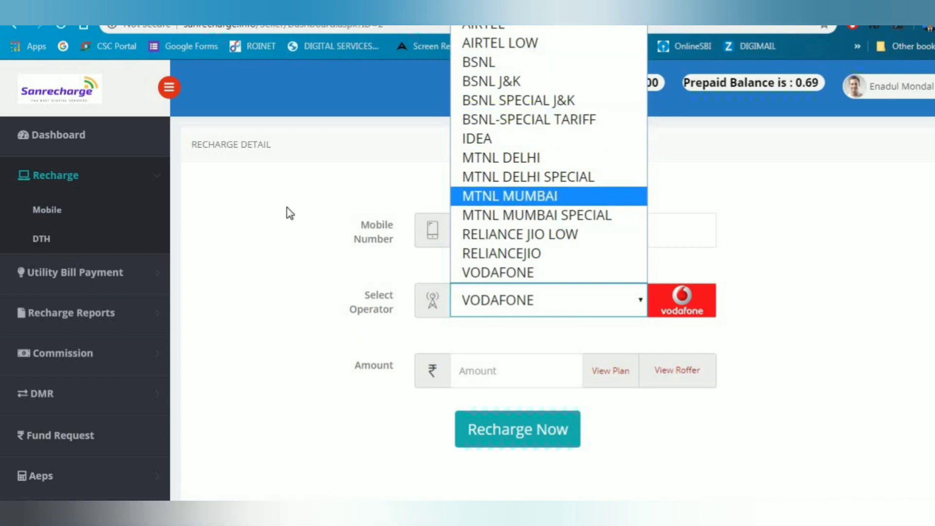
{"action": "left_click", "coordinate": [311, 217]}
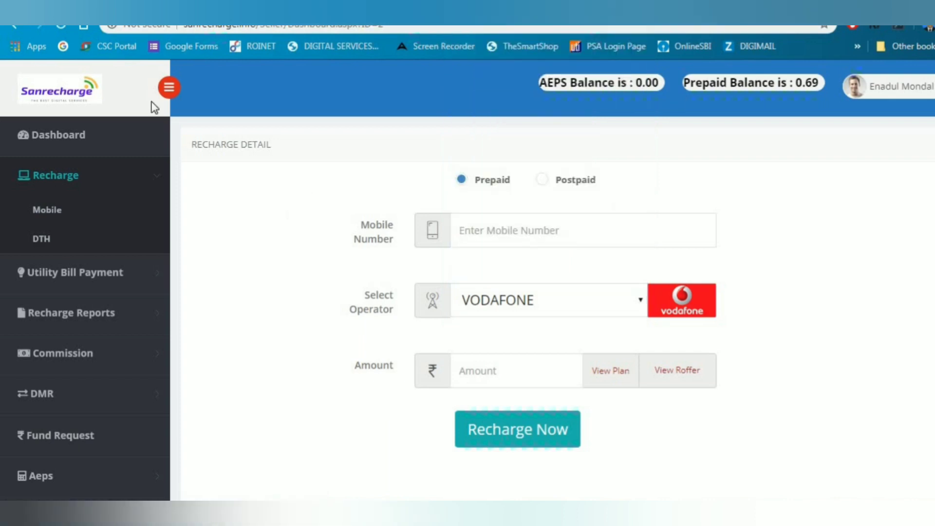
{"action": "left_click", "coordinate": [40, 240]}
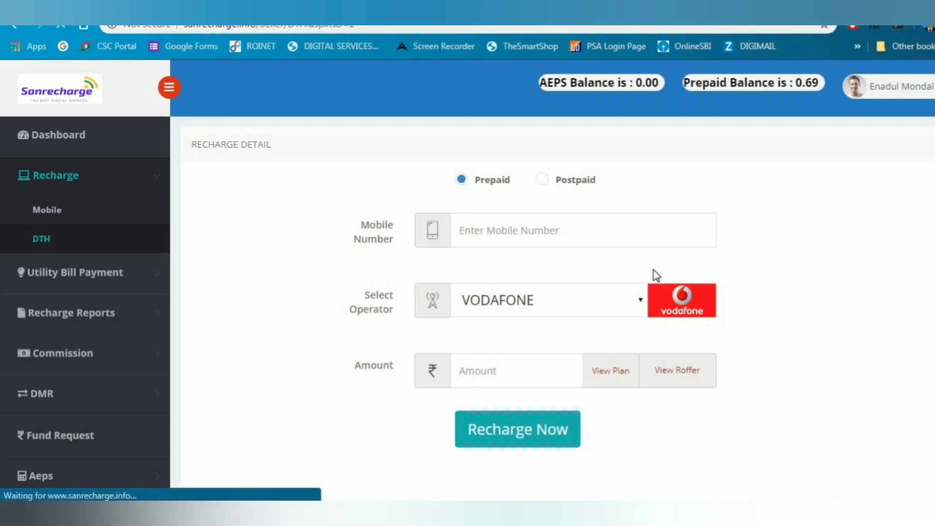
Choose VIDEOCON D2H as the DTH operator, then return to the Dashboard
{"action": "left_click", "coordinate": [599, 199]}
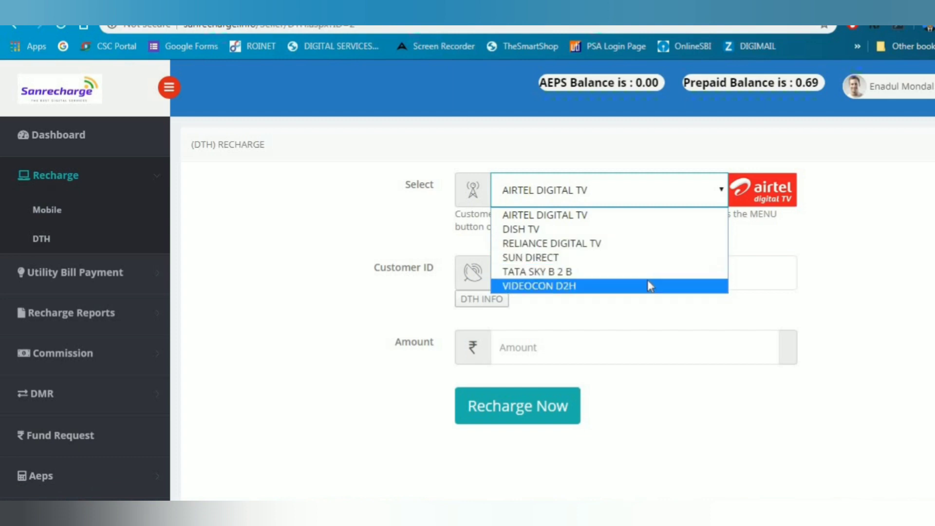
{"action": "left_click", "coordinate": [593, 286]}
{"action": "scroll", "coordinate": [195, 287], "scroll_direction": "down", "scroll_amount": 2}
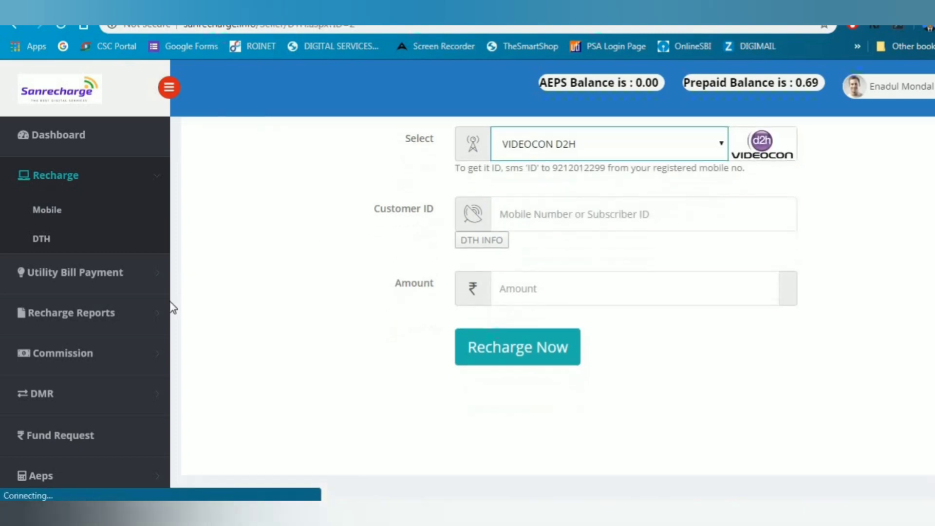
{"action": "scroll", "coordinate": [312, 306], "scroll_direction": "up", "scroll_amount": 2}
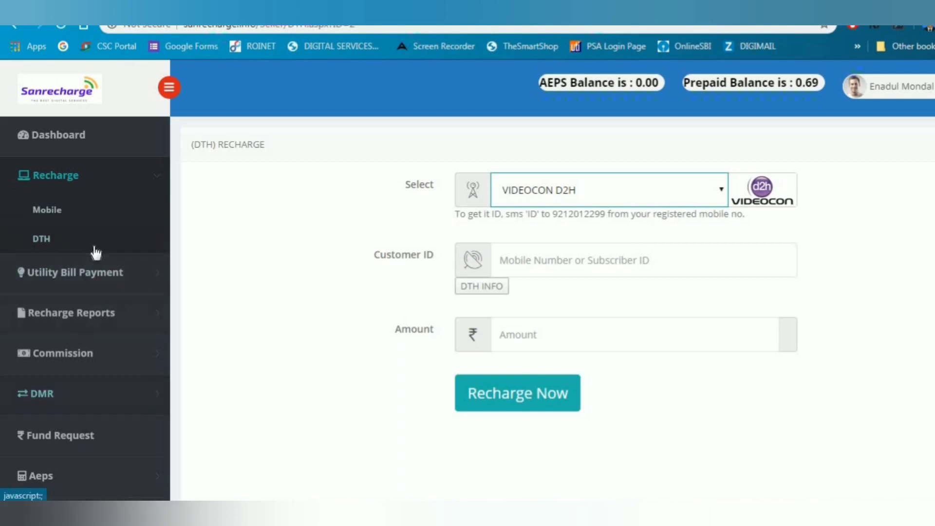
{"action": "left_click", "coordinate": [111, 141]}
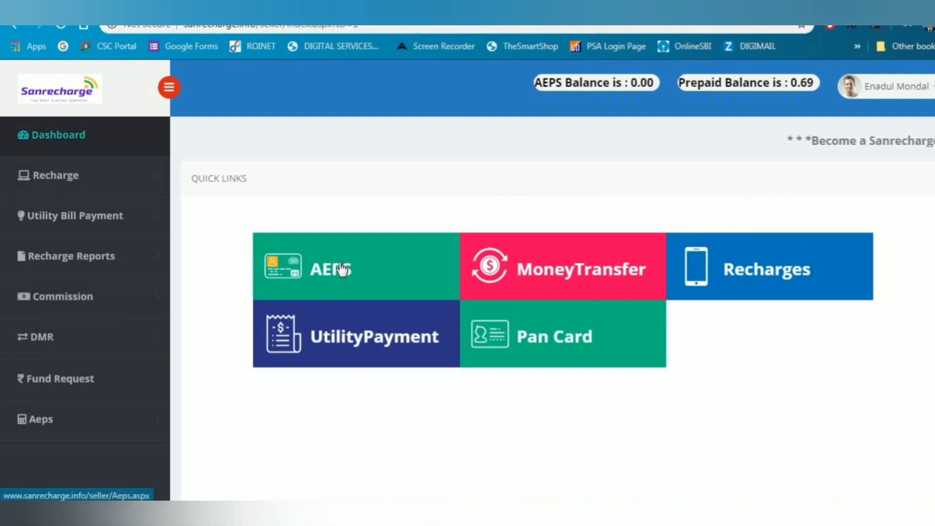
Open the AEPS quick-link tile from the dashboard
{"action": "left_click", "coordinate": [340, 267]}
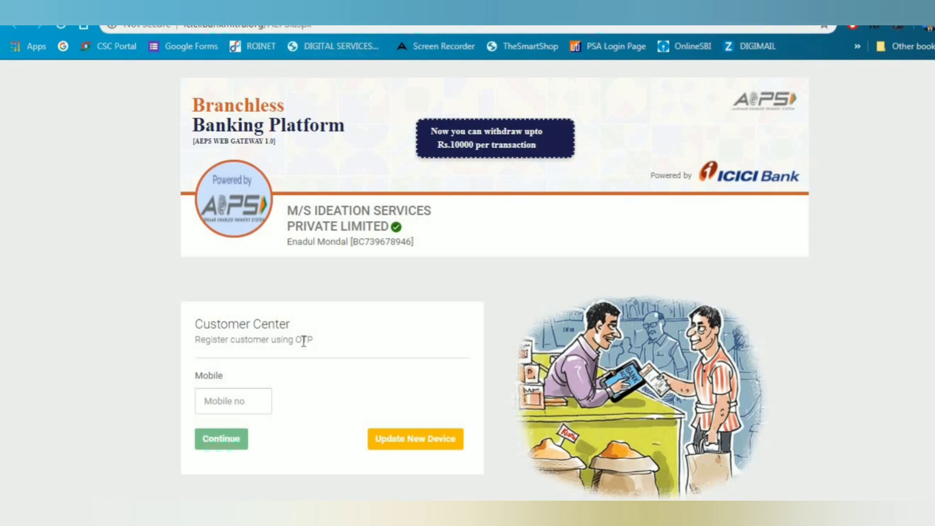
Enter the customer's mobile number in the Customer Center and continue
{"action": "left_click", "coordinate": [219, 395]}
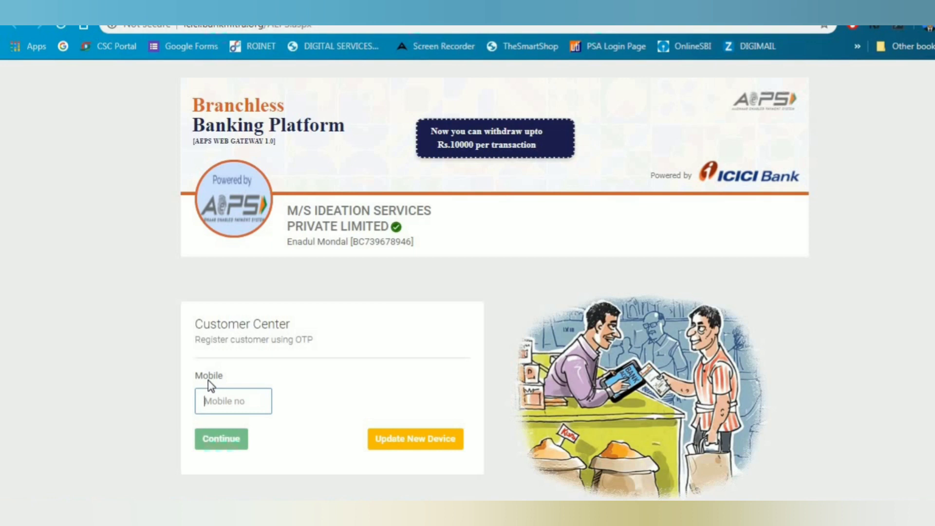
{"action": "left_click", "coordinate": [218, 443]}
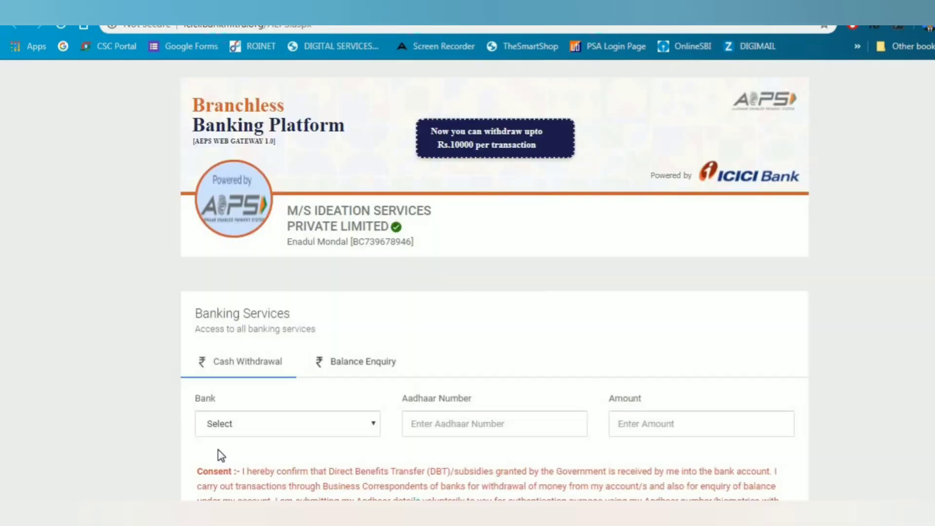
On Balance Enquiry, choose Allahabad Bank, enter the customer's Aadhaar number and accept consent
{"action": "scroll", "coordinate": [263, 432], "scroll_direction": "down", "scroll_amount": 3}
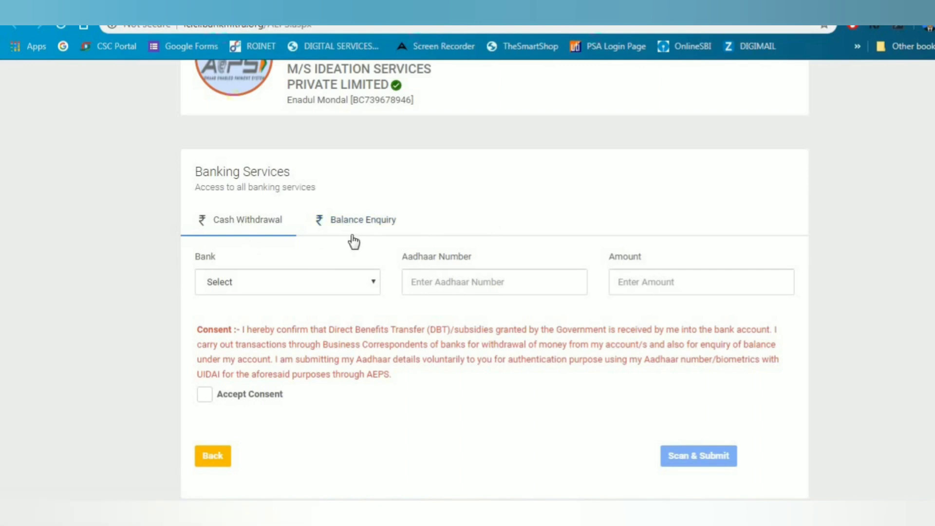
{"action": "left_click", "coordinate": [374, 226]}
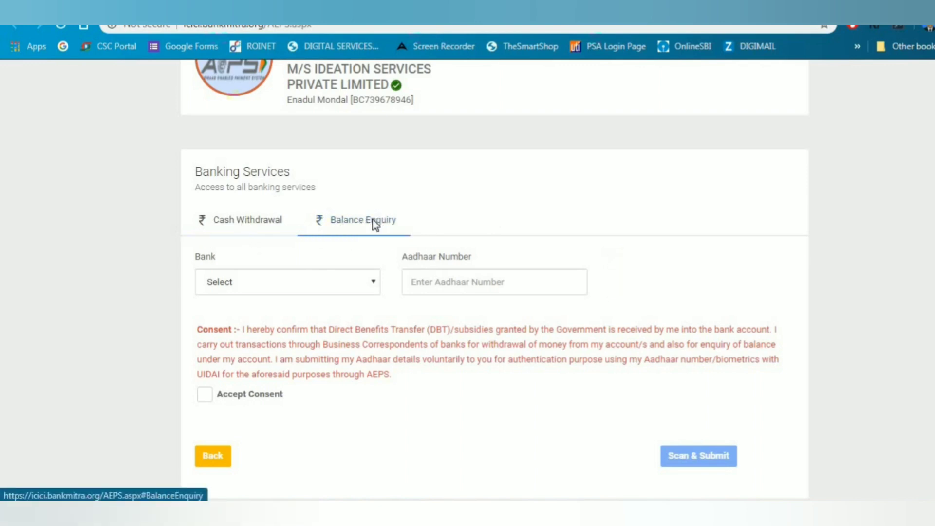
{"action": "left_click", "coordinate": [315, 291]}
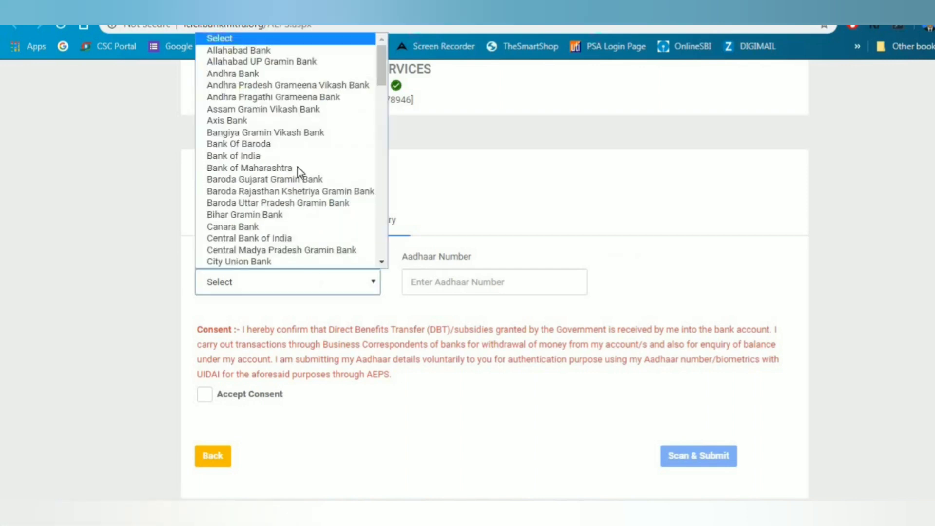
{"action": "left_click", "coordinate": [271, 51]}
{"action": "left_click", "coordinate": [453, 277]}
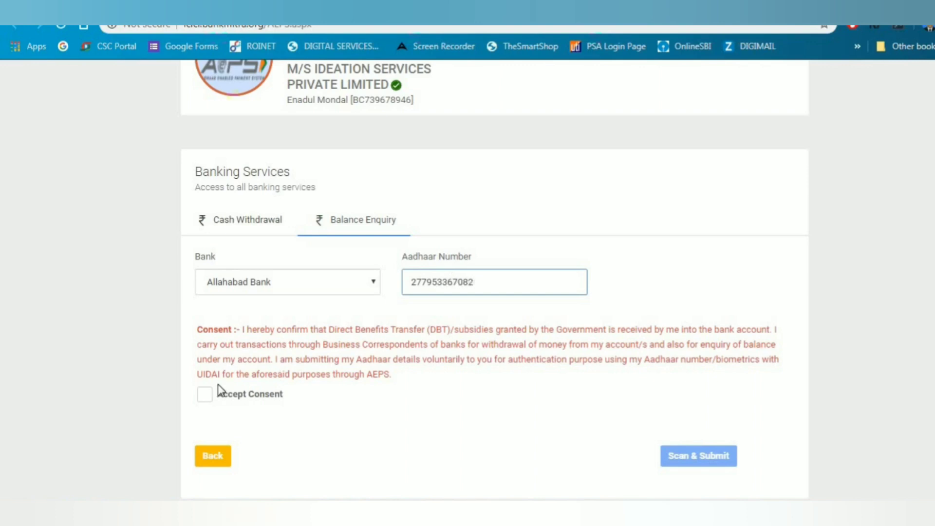
{"action": "left_click", "coordinate": [205, 395]}
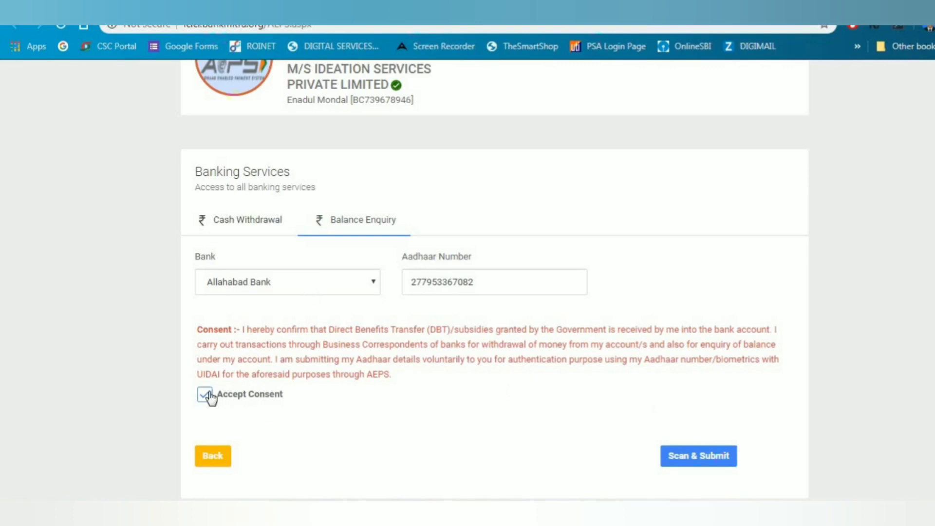
Submit the balance enquiry and highlight the BC Code and BC Name on the receipt
{"action": "left_click", "coordinate": [699, 465]}
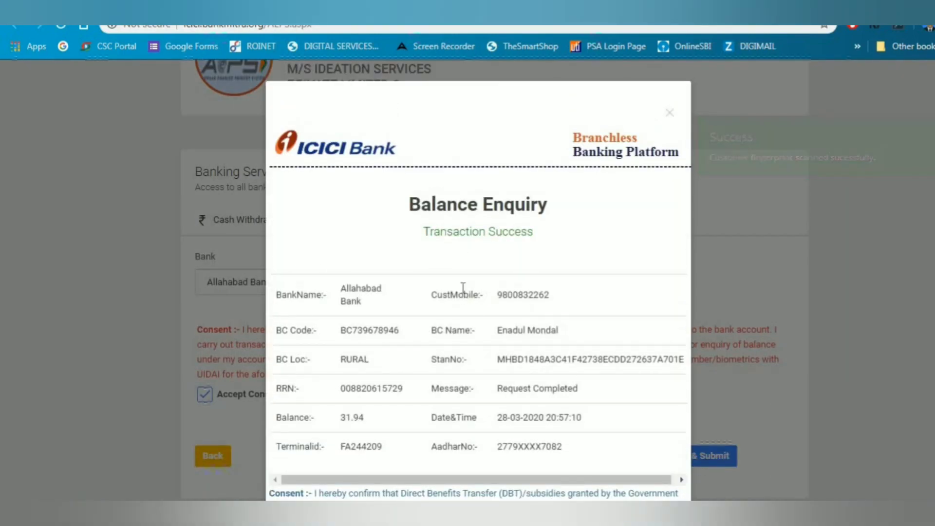
{"action": "scroll", "coordinate": [462, 289], "scroll_direction": "down", "scroll_amount": 2}
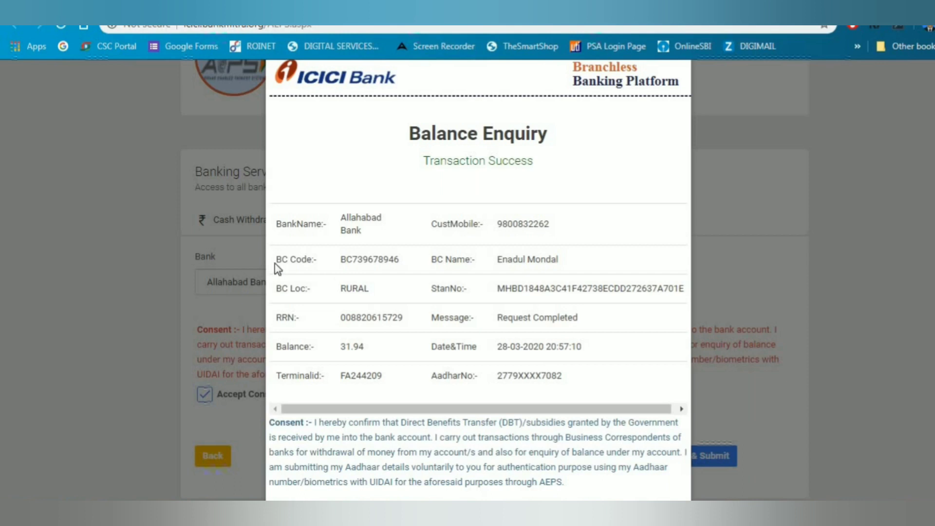
{"action": "left_click_drag", "start_coordinate": [280, 262], "coordinate": [396, 259]}
{"action": "double_click", "coordinate": [396, 260]}
{"action": "left_click", "coordinate": [412, 266]}
{"action": "triple_click", "coordinate": [289, 273]}
{"action": "left_click", "coordinate": [350, 271]}
{"action": "left_click_drag", "start_coordinate": [441, 264], "coordinate": [565, 269]}
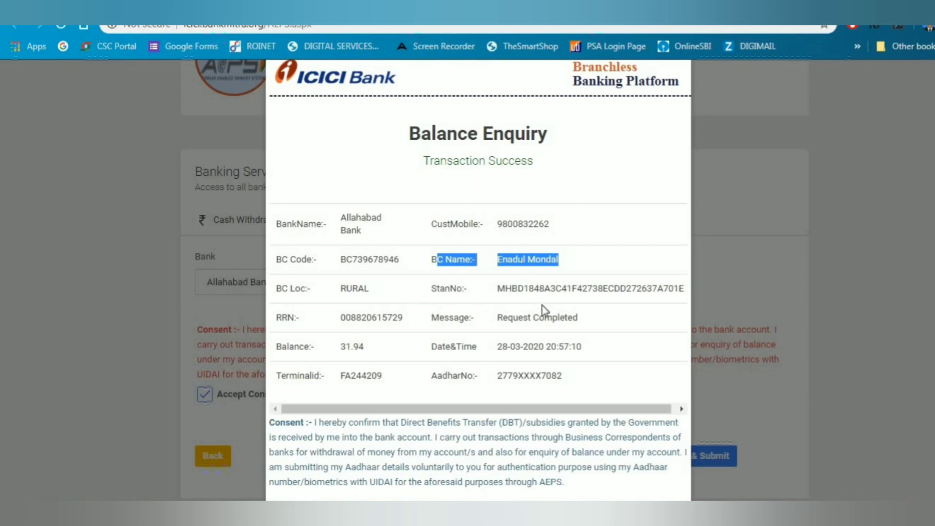
Scroll to the end of the receipt and close it with Continue
{"action": "scroll", "coordinate": [542, 309], "scroll_direction": "down", "scroll_amount": 1}
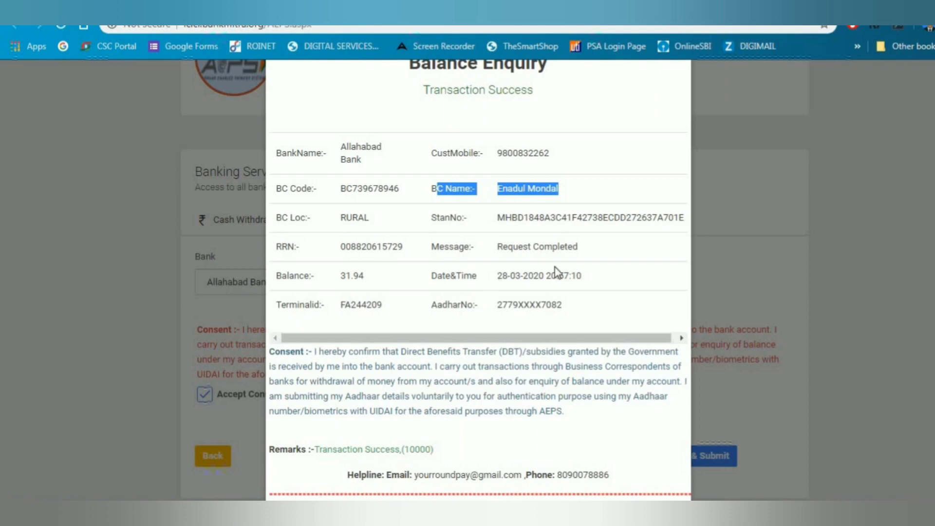
{"action": "scroll", "coordinate": [534, 340], "scroll_direction": "down", "scroll_amount": 1}
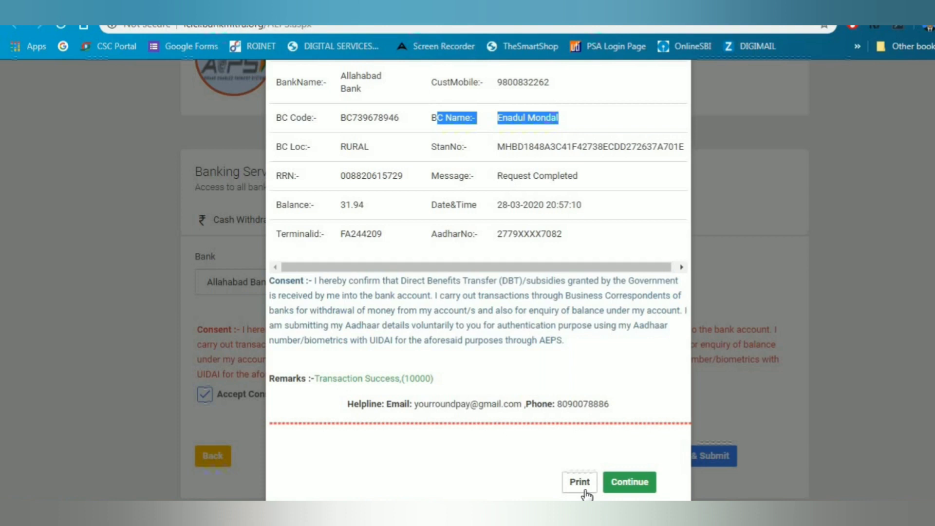
{"action": "left_click", "coordinate": [628, 485]}
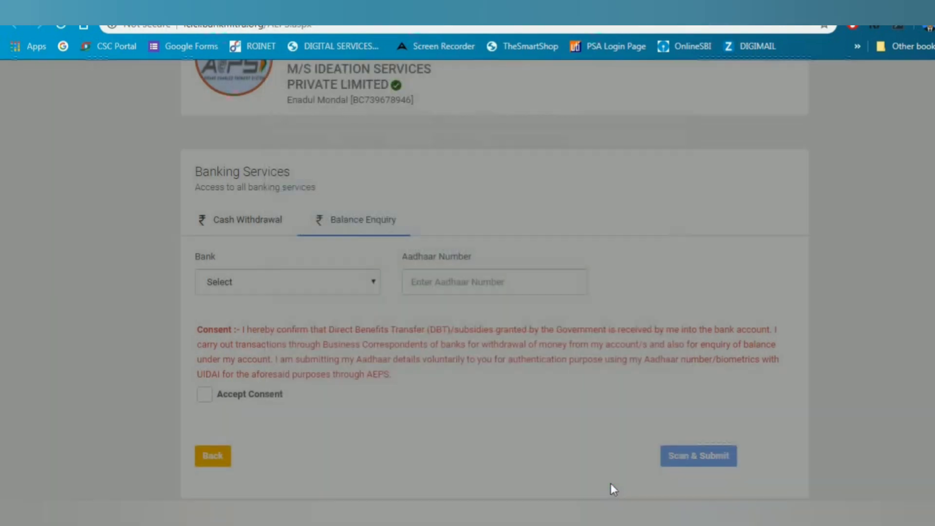
Open Money Transfer, log in with the sender's mobile number, and open the Add Beneficiary form
{"action": "scroll", "coordinate": [294, 300], "scroll_direction": "up", "scroll_amount": 3}
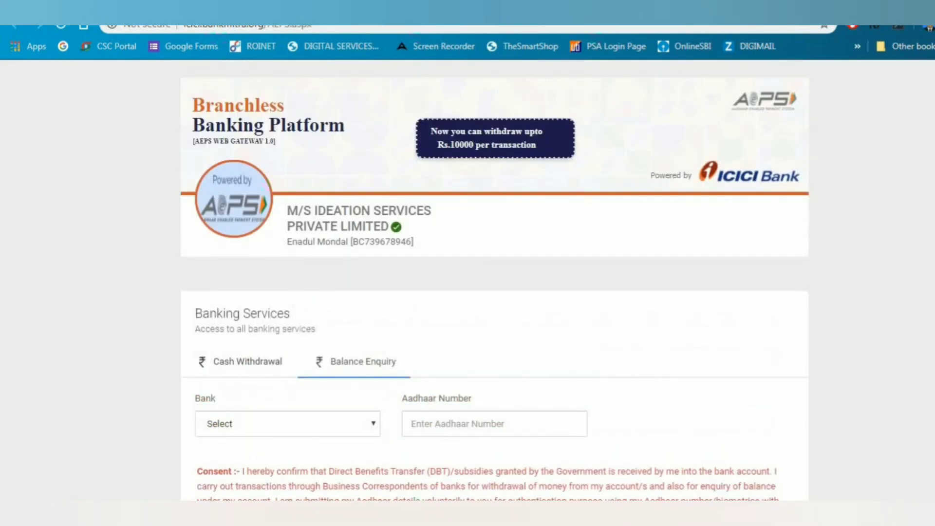
{"action": "left_click", "coordinate": [97, 12]}
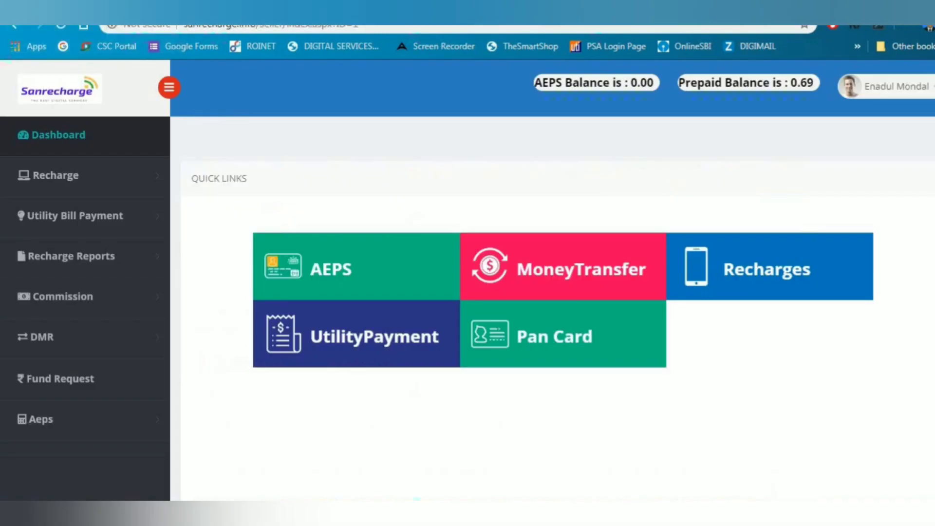
{"action": "left_click", "coordinate": [608, 276]}
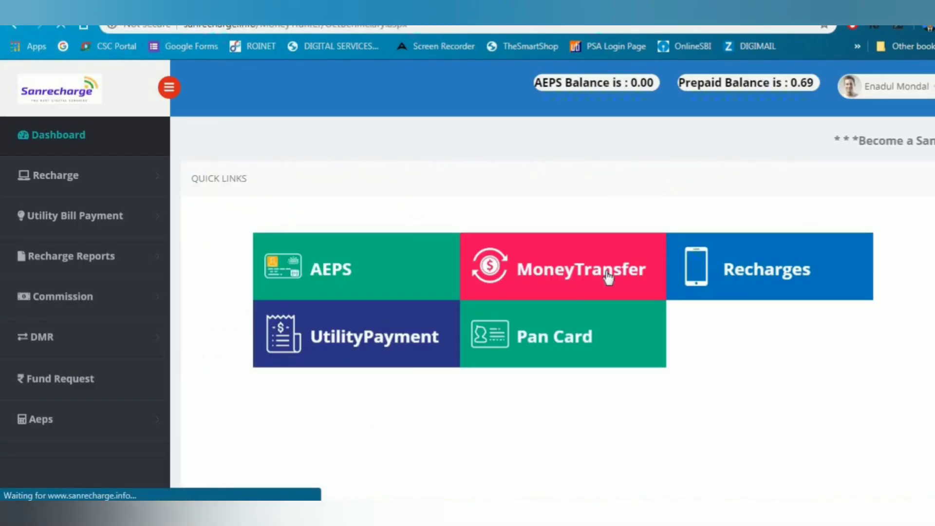
{"action": "left_click", "coordinate": [310, 190]}
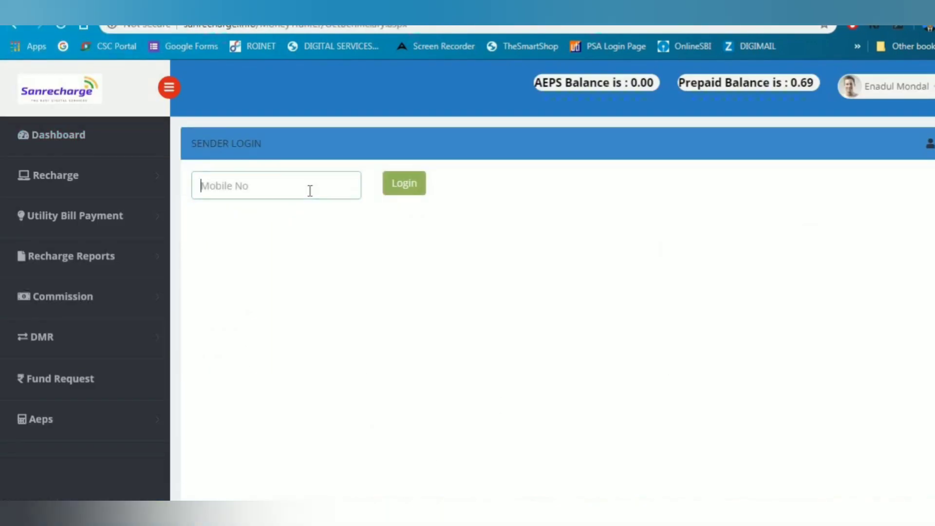
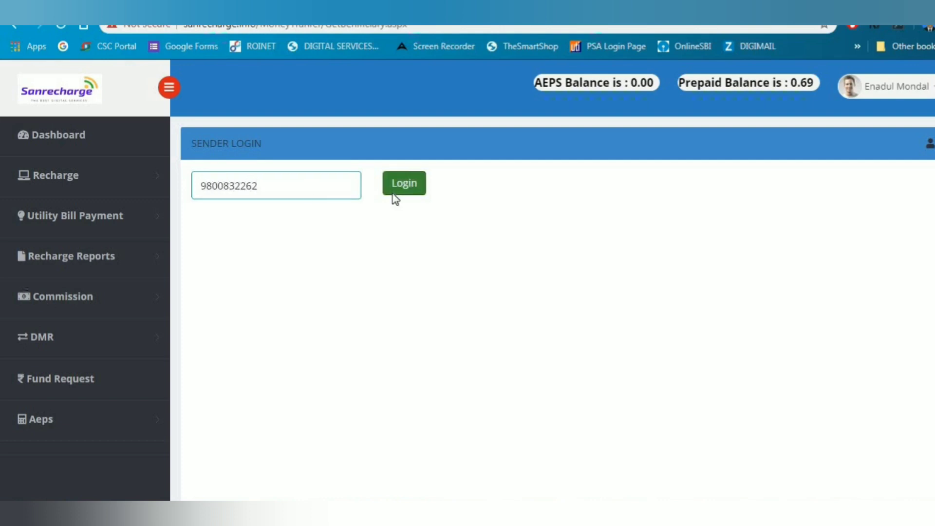
{"action": "left_click", "coordinate": [392, 193]}
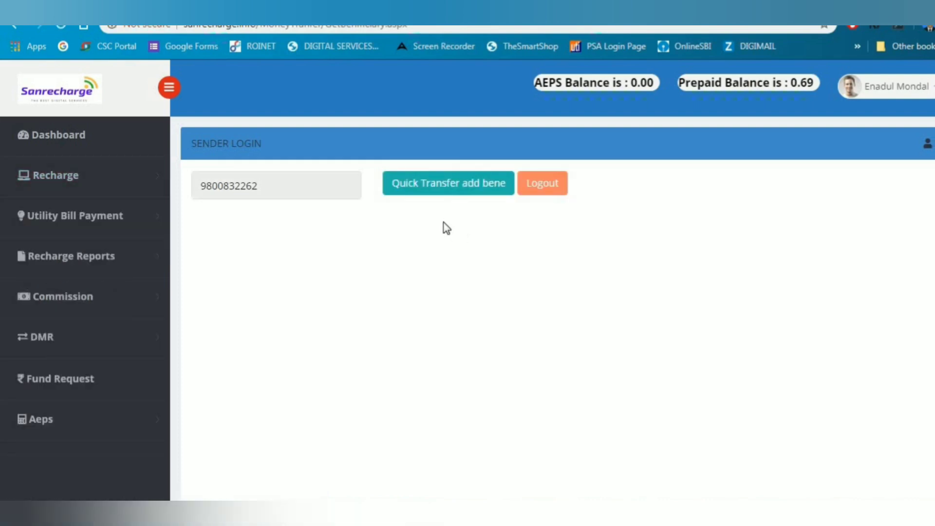
{"action": "left_click", "coordinate": [451, 190]}
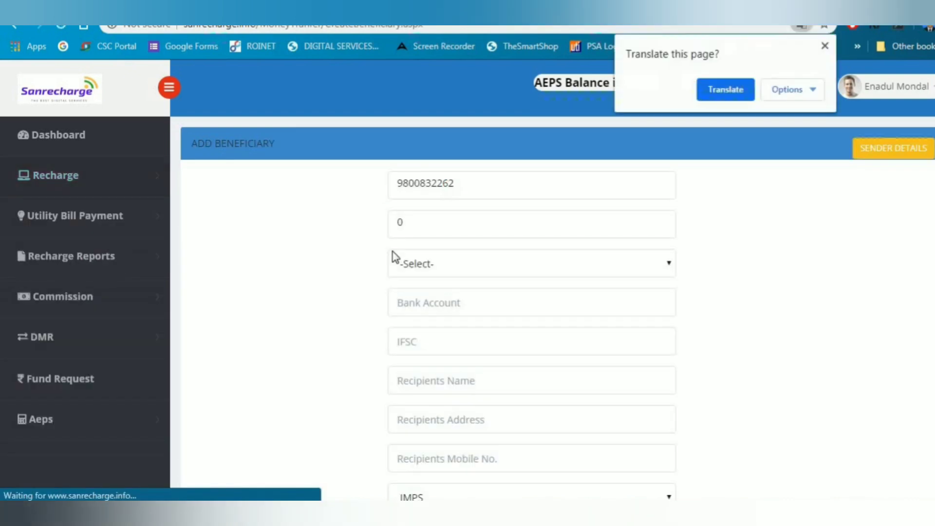
Choose Allahabad Bank as the beneficiary's bank so the IFSC fills in as ALLA0210395
{"action": "left_click", "coordinate": [824, 46]}
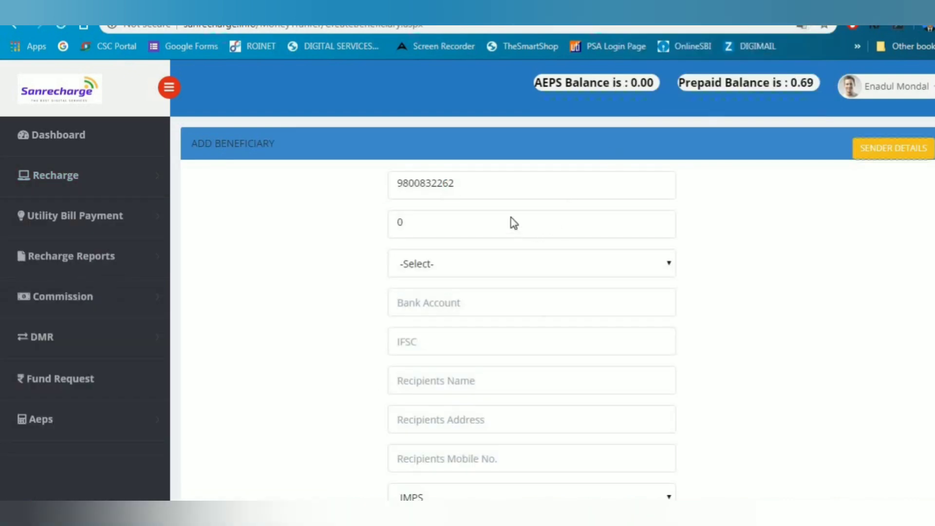
{"action": "left_click", "coordinate": [476, 267]}
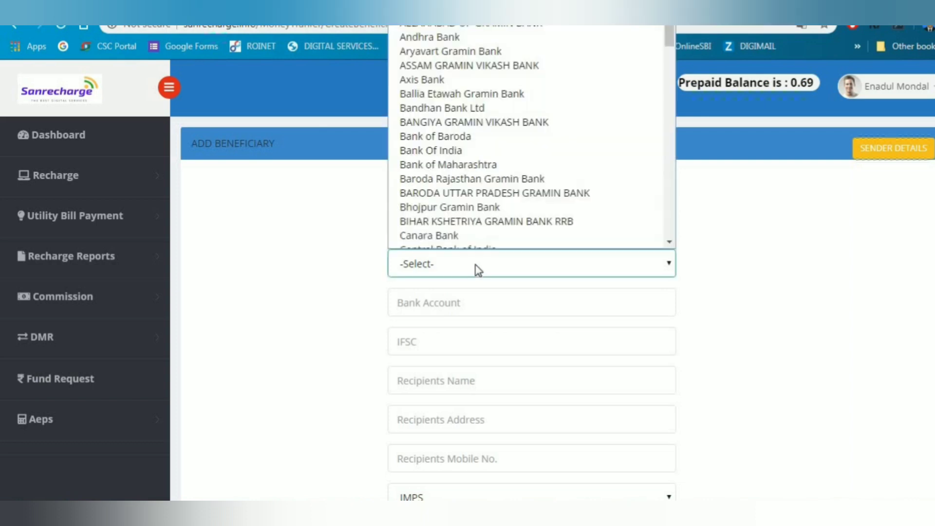
{"action": "left_click", "coordinate": [499, 30]}
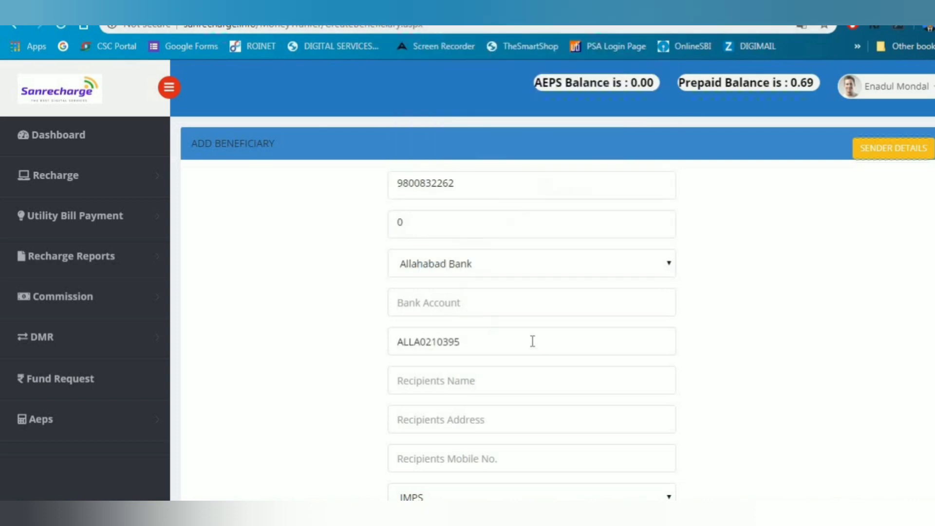
Step through the account number, name and address fields, keeping IMPS as the transfer mode
{"action": "left_click", "coordinate": [528, 312]}
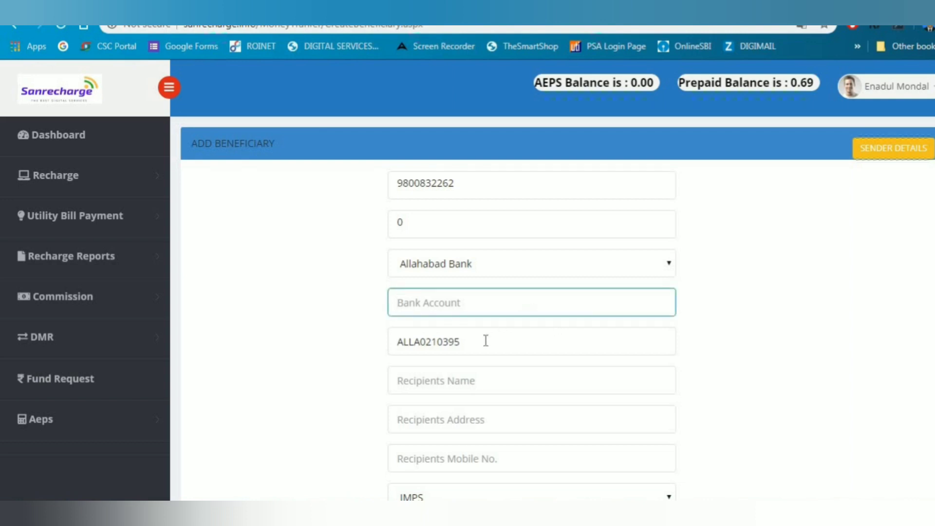
{"action": "scroll", "coordinate": [486, 341], "scroll_direction": "down", "scroll_amount": 1}
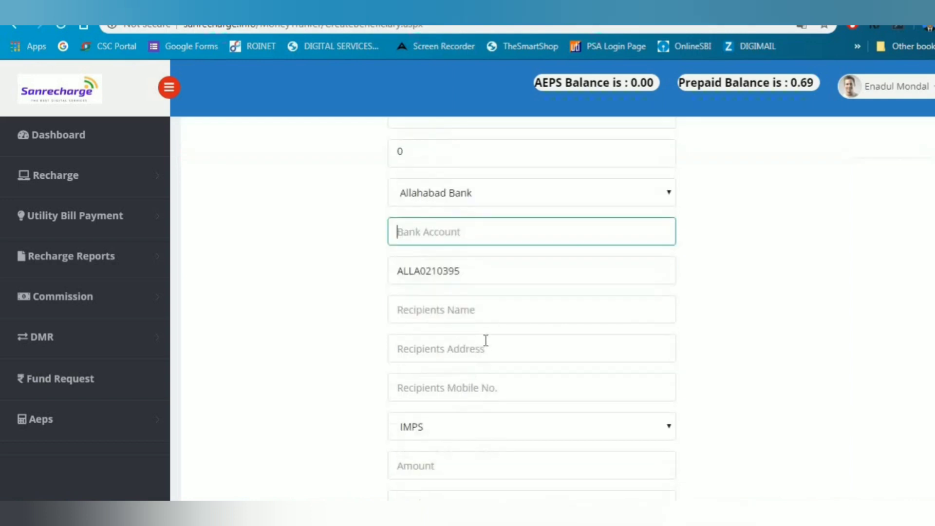
{"action": "left_click", "coordinate": [505, 313]}
{"action": "scroll", "coordinate": [492, 287], "scroll_direction": "down", "scroll_amount": 1}
{"action": "left_click", "coordinate": [490, 279]}
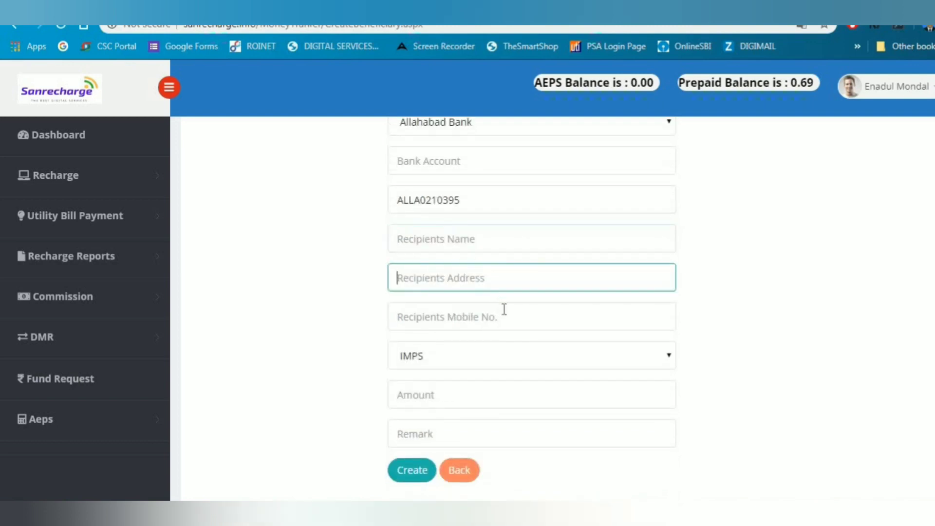
{"action": "left_click", "coordinate": [496, 359]}
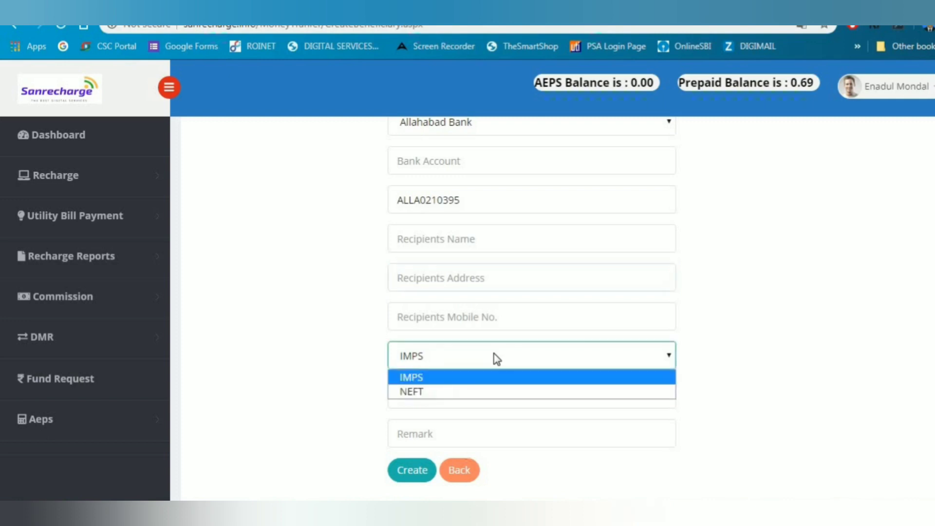
{"action": "left_click", "coordinate": [466, 377]}
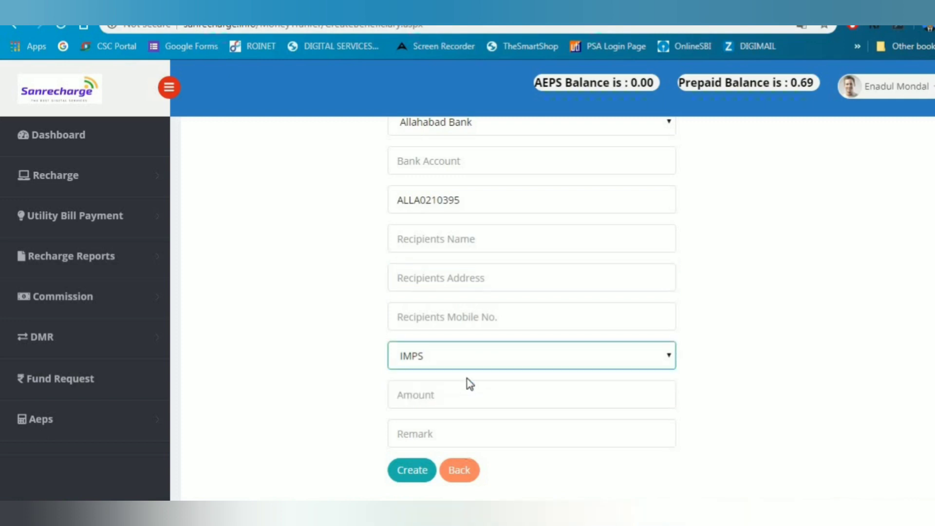
{"action": "left_click", "coordinate": [471, 393]}
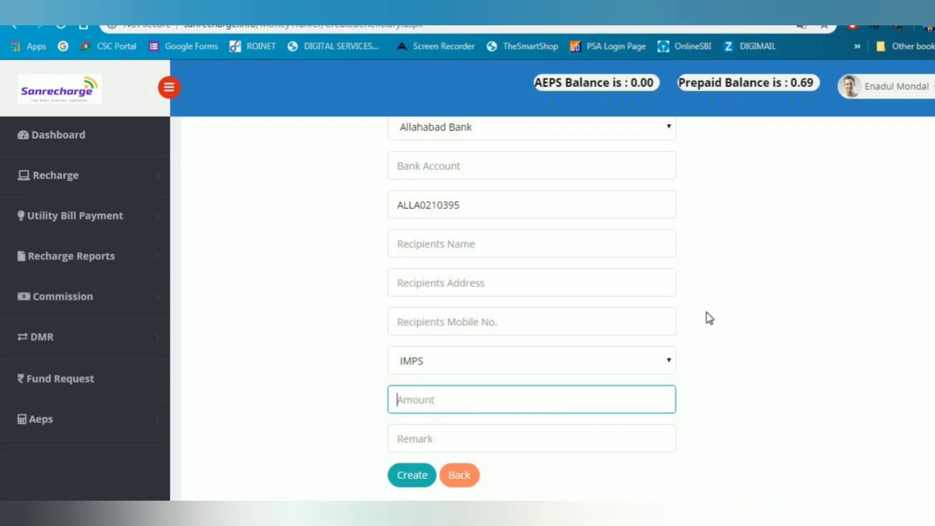
{"action": "scroll", "coordinate": [706, 313], "scroll_direction": "up", "scroll_amount": 3}
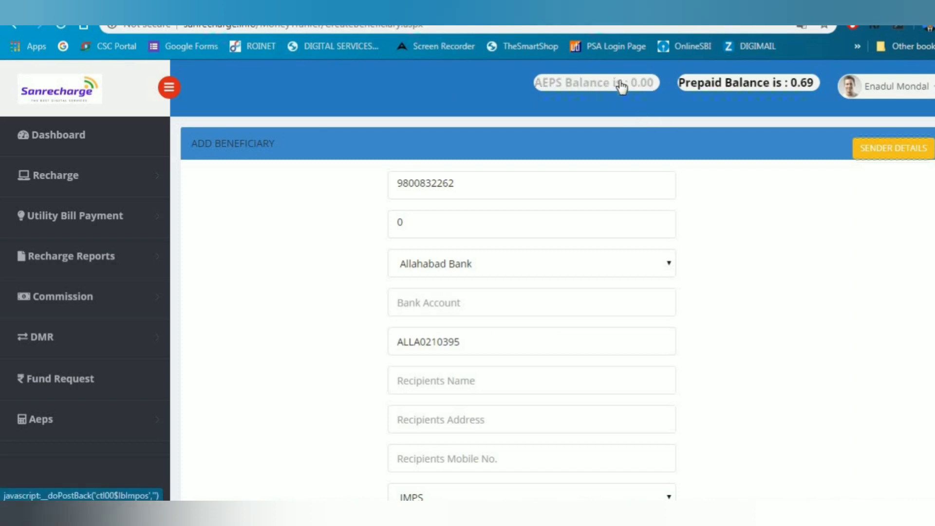
Review the Redeem AEPS Balance page showing a 0.00 balance, then return to the Dashboard unredeemed
{"action": "left_click", "coordinate": [574, 91]}
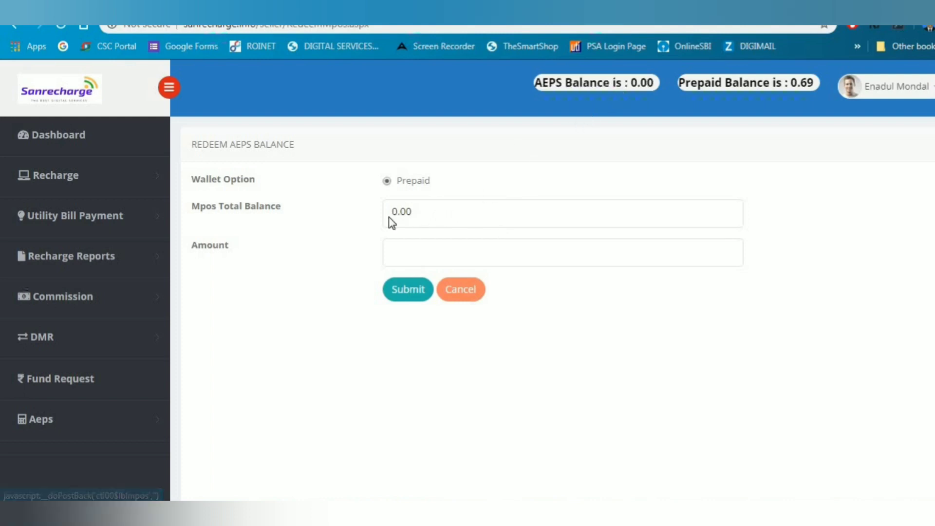
{"action": "left_click_drag", "start_coordinate": [389, 215], "coordinate": [422, 217]}
{"action": "left_click", "coordinate": [421, 216]}
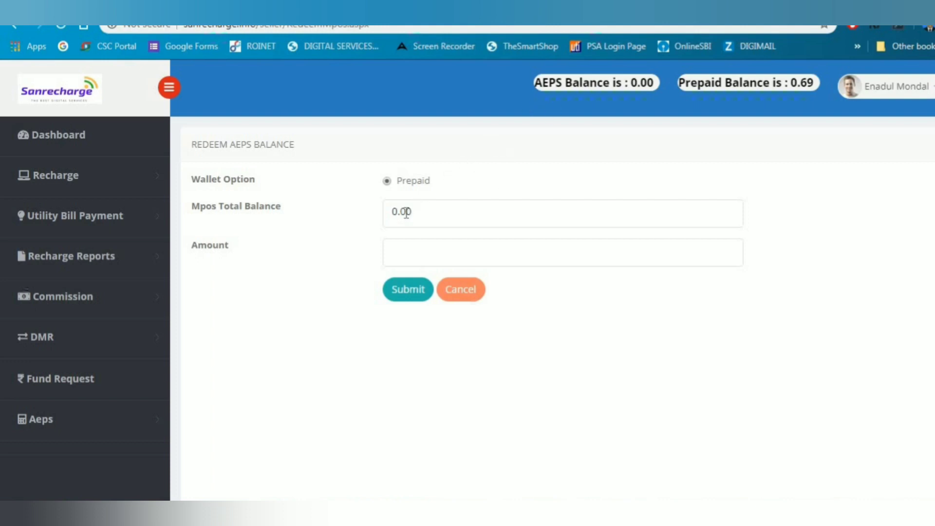
{"action": "left_click", "coordinate": [404, 253]}
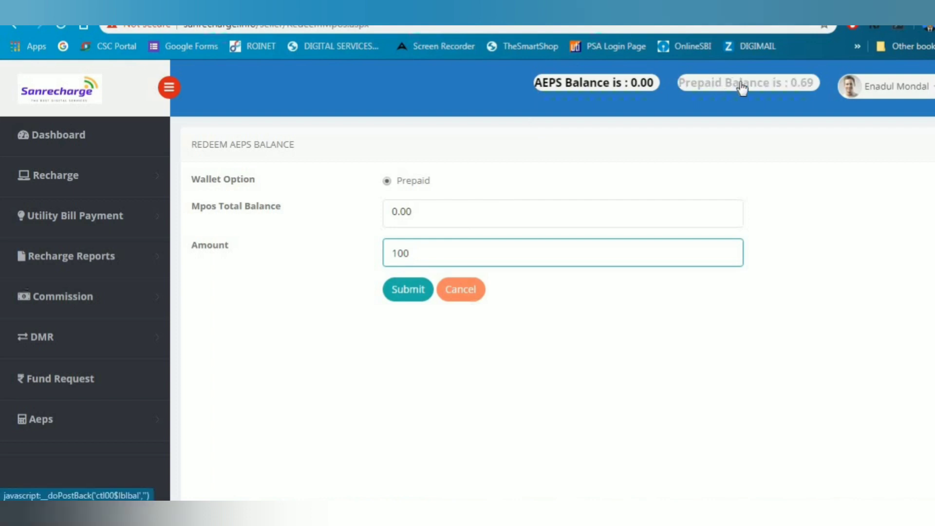
{"action": "left_click", "coordinate": [122, 143]}
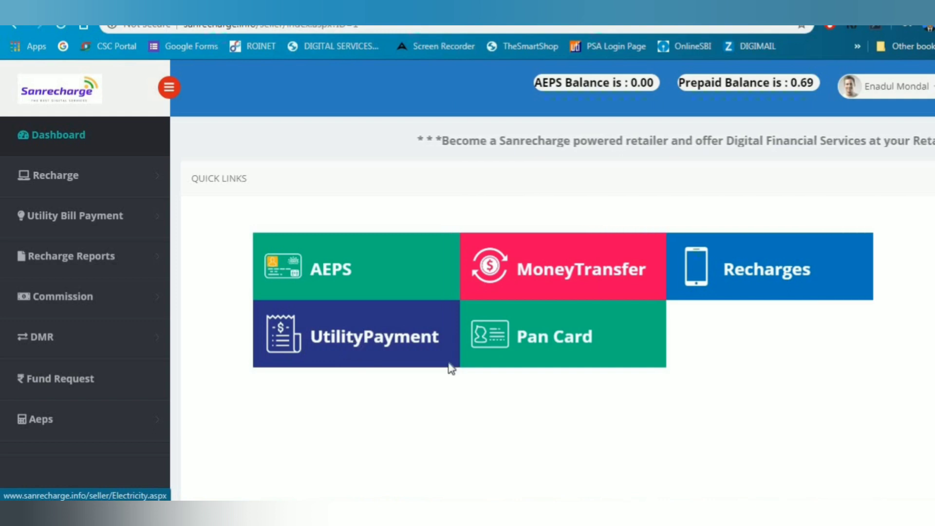
{"action": "left_click", "coordinate": [579, 341]}
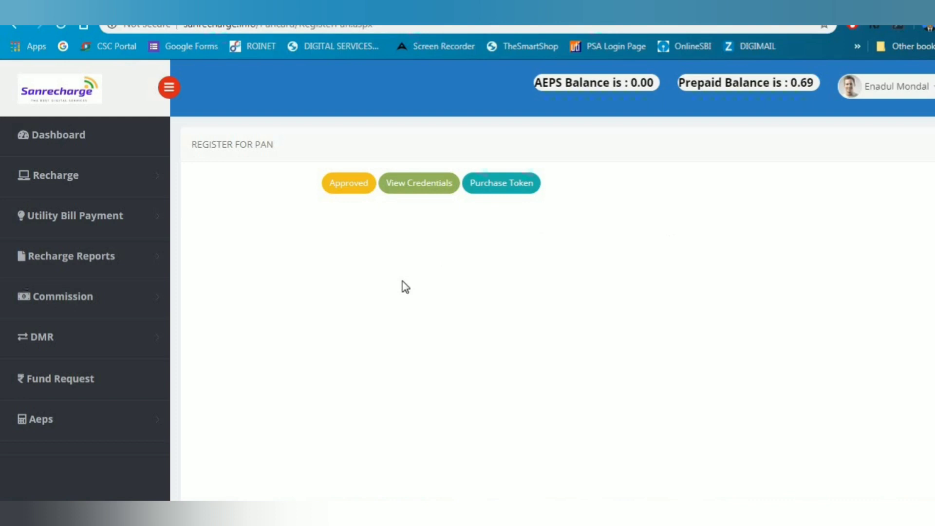
{"action": "scroll", "coordinate": [441, 220], "scroll_direction": "down", "scroll_amount": 1}
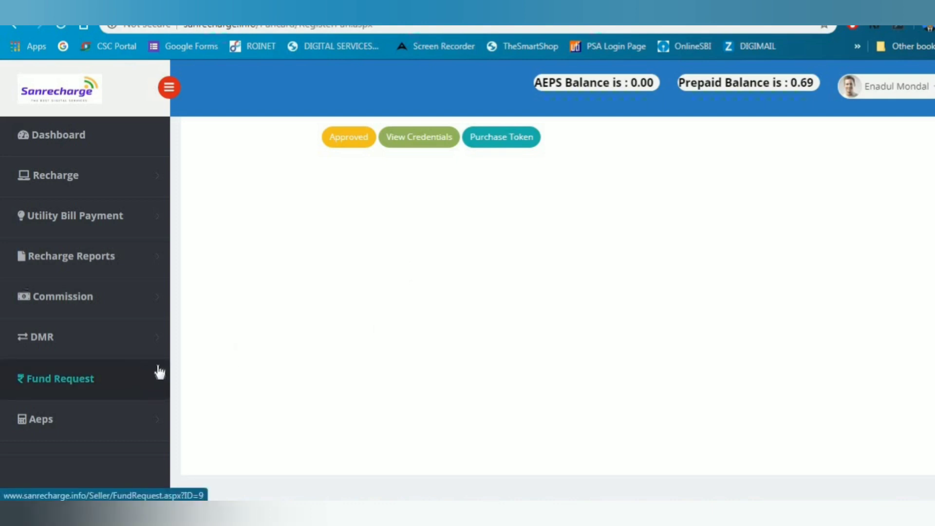
{"action": "left_click", "coordinate": [80, 139]}
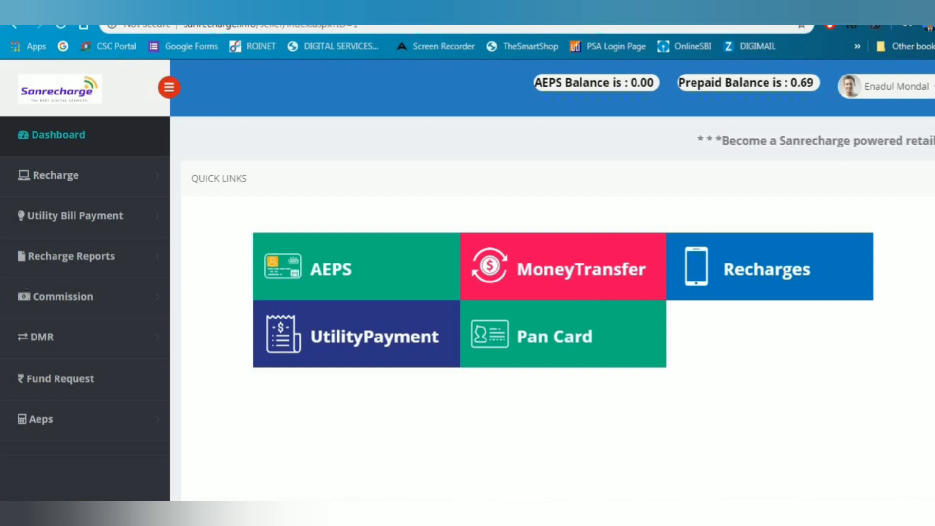
{"action": "mouse_move", "coordinate": [414, 514]}
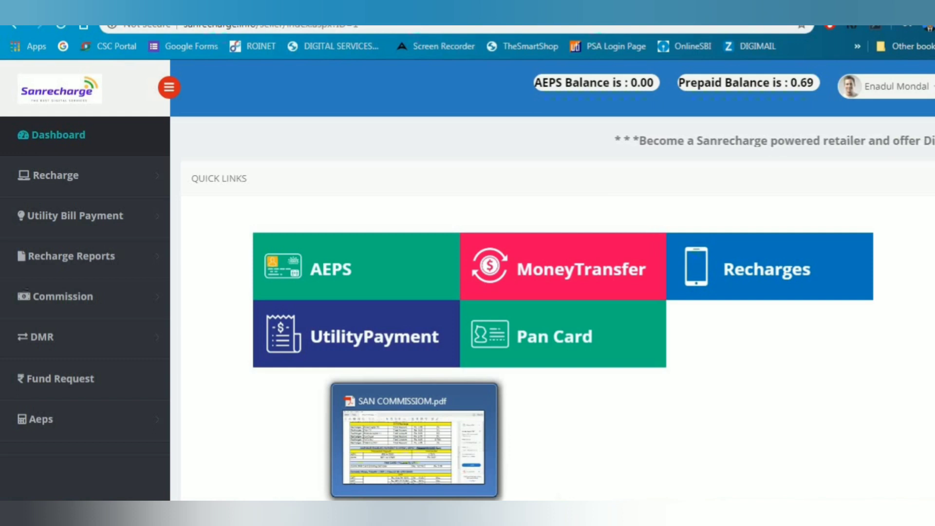